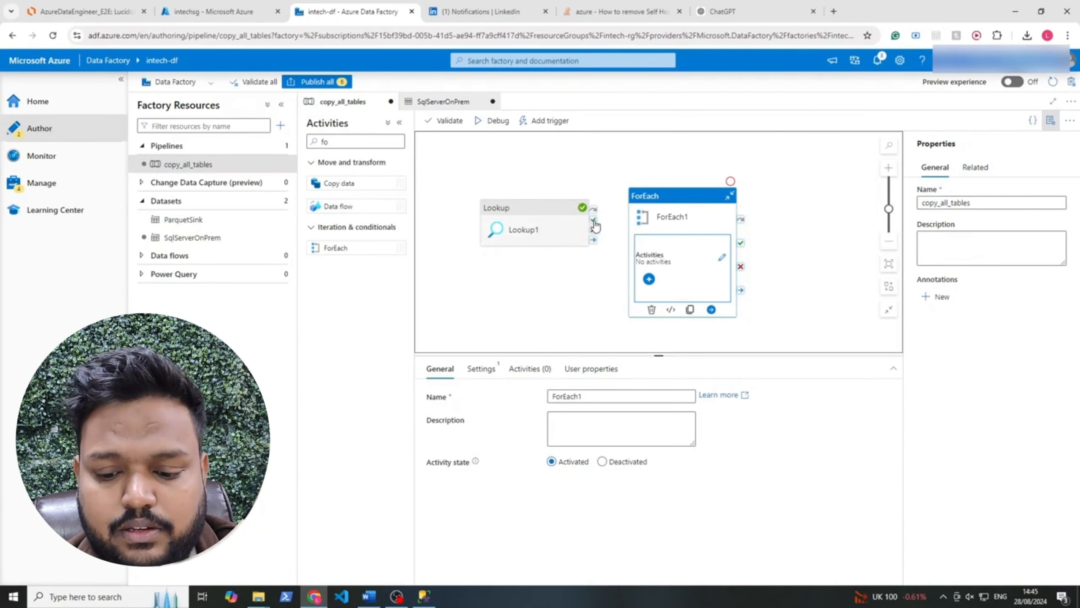
Connect Lookup1's success output to ForEach1 and add a Copy data activity inside the ForEach loop
left_click_drag(594, 224, 631, 254)
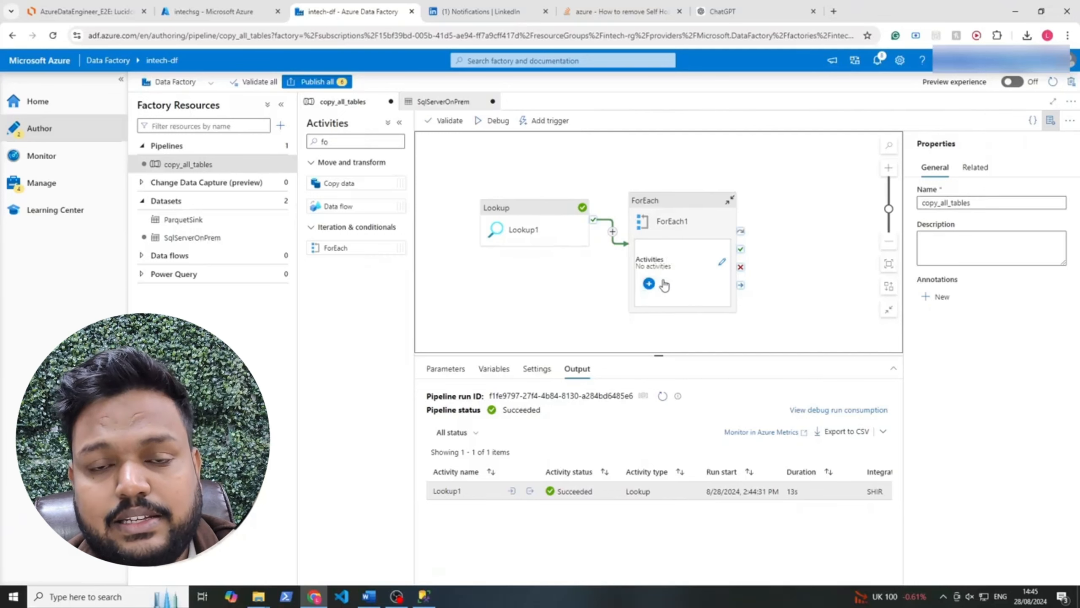
left_click(723, 263)
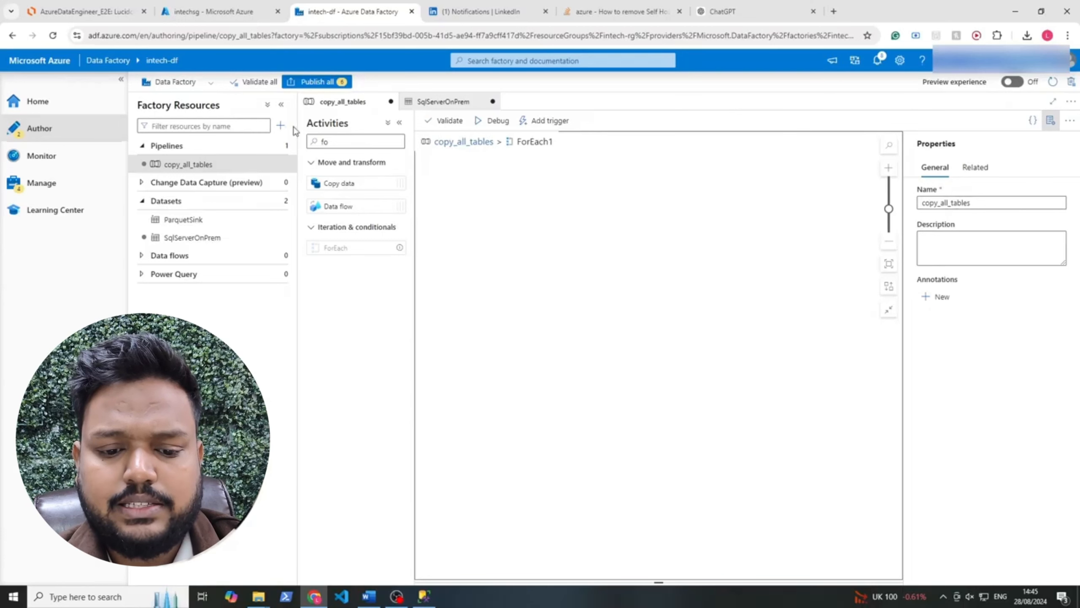
double_click(358, 143)
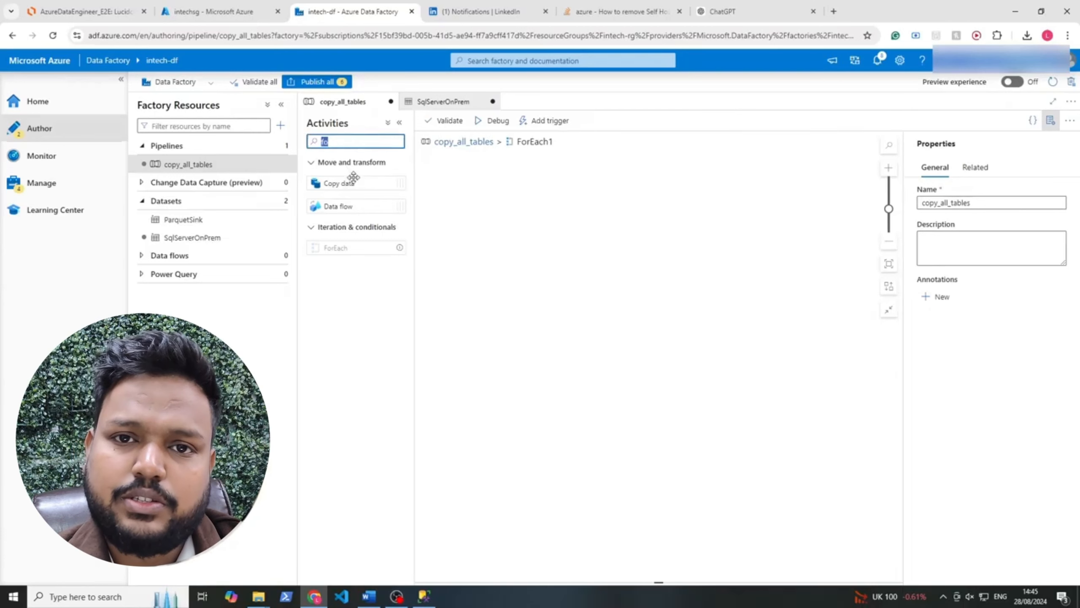
left_click_drag(356, 182, 566, 232)
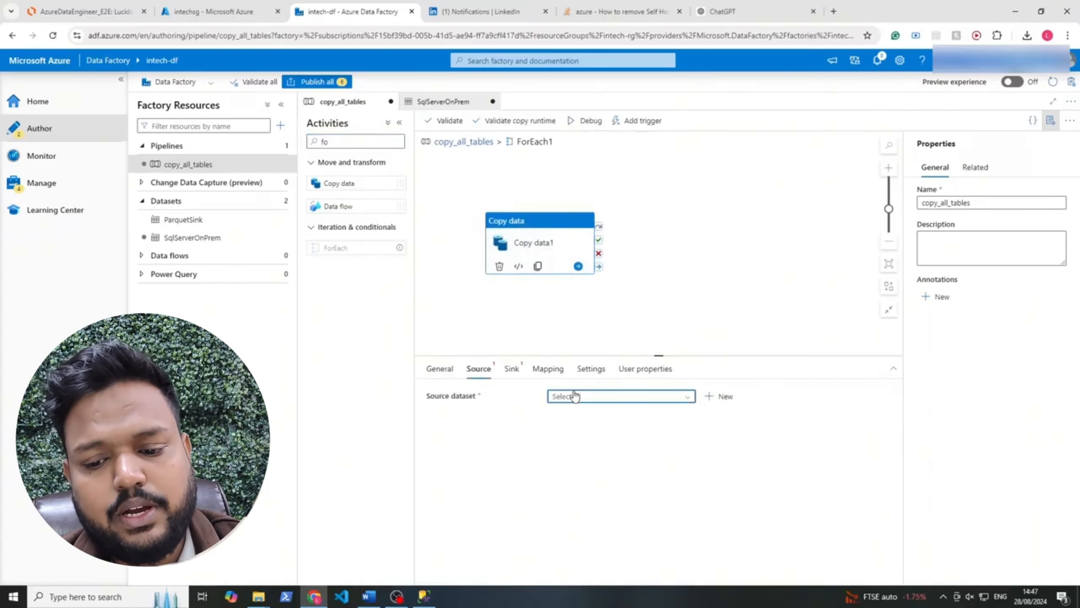
Set the Copy data activity's source dataset to SqlServerOnPrem and have it use a query
left_click(570, 396)
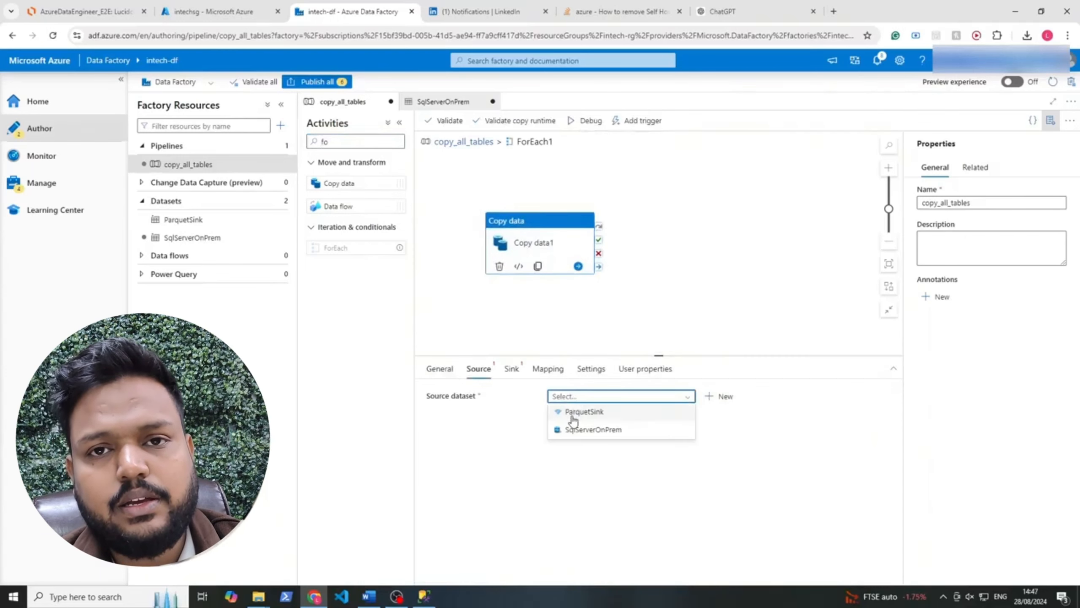
left_click(580, 431)
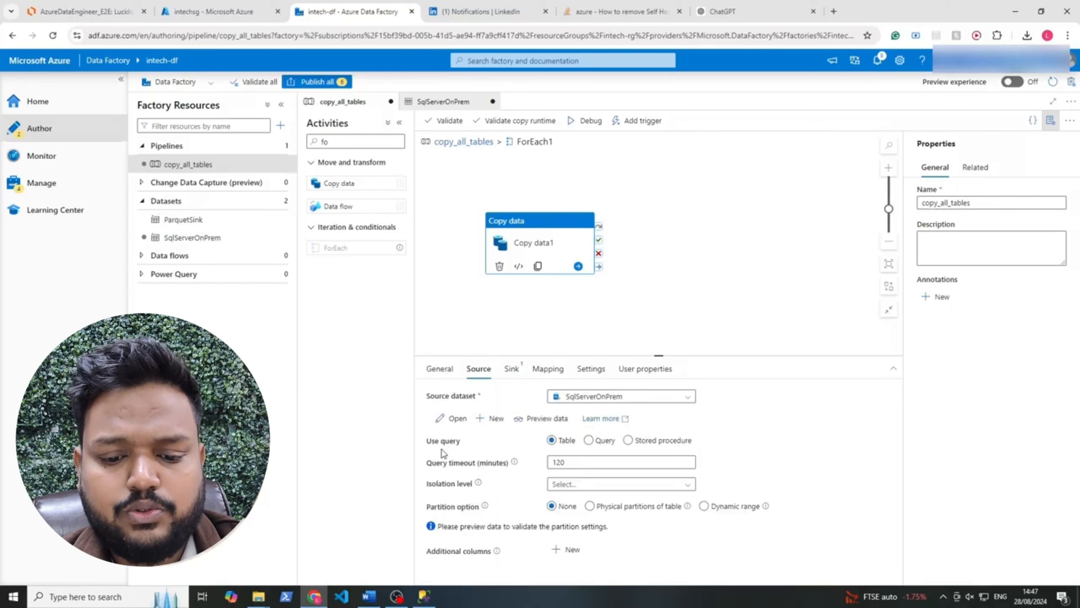
left_click_drag(417, 436, 470, 445)
left_click(589, 440)
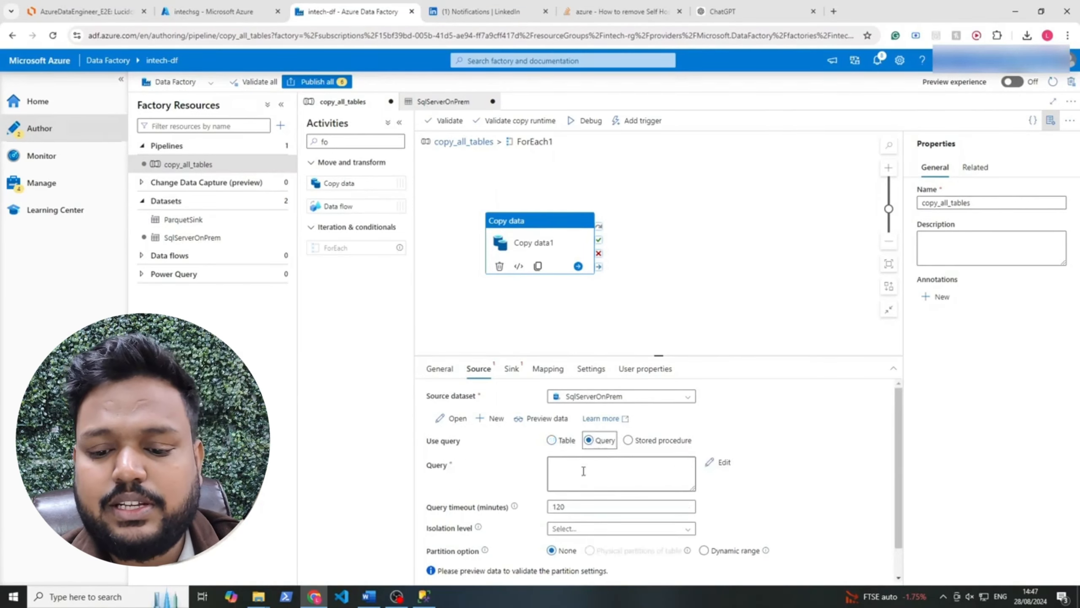
Set the source query to the dynamic expression @{concat('SELECT * FROM', item().SchemaName,'.',item().TableName )}
left_click(584, 471)
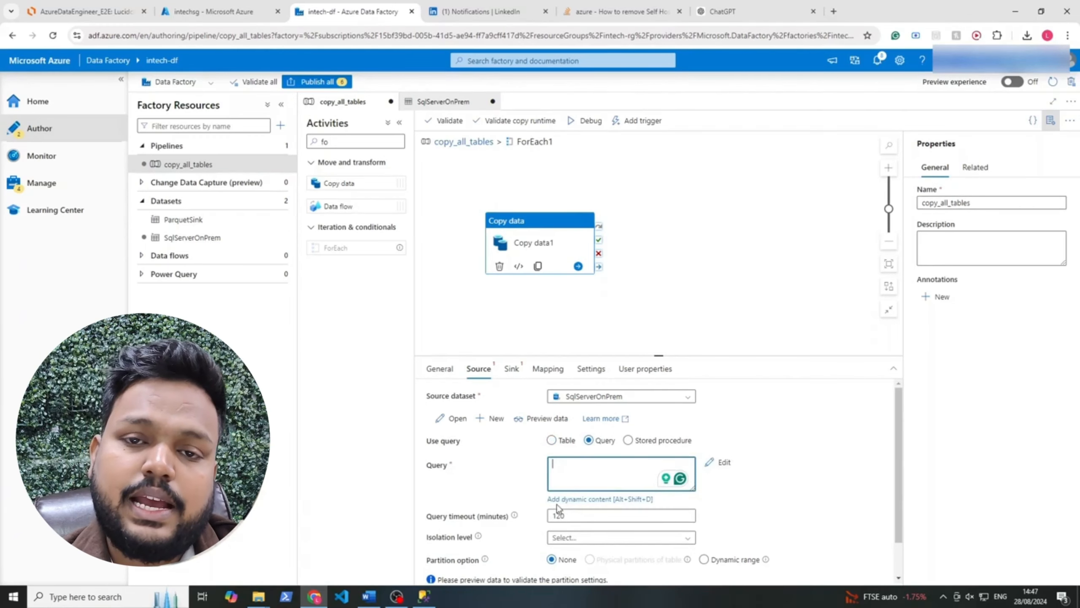
left_click(585, 499)
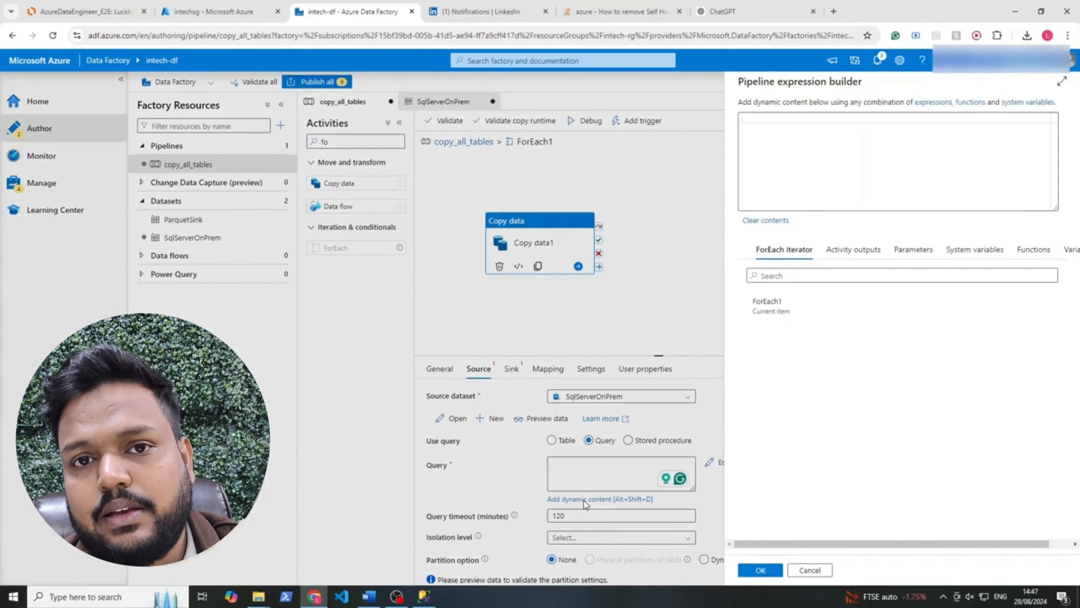
type("@{concat('SELECT * FROM', item().SchemaName,'.',item().TableName )}")
left_click_drag(749, 118, 772, 117)
left_click(777, 118)
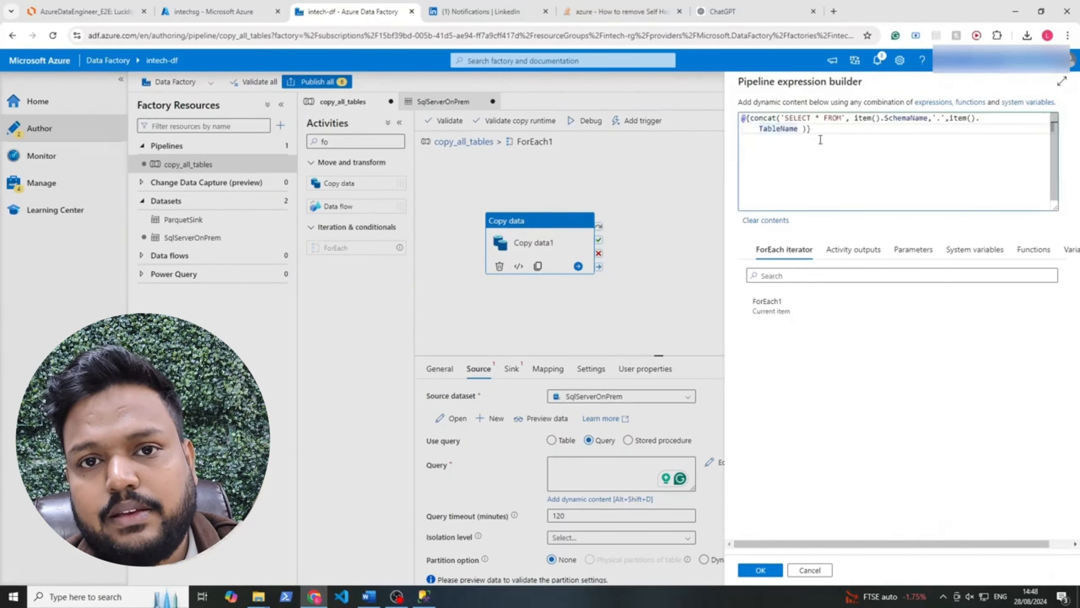
left_click(841, 117)
left_click_drag(841, 118, 920, 119)
left_click_drag(759, 129, 798, 129)
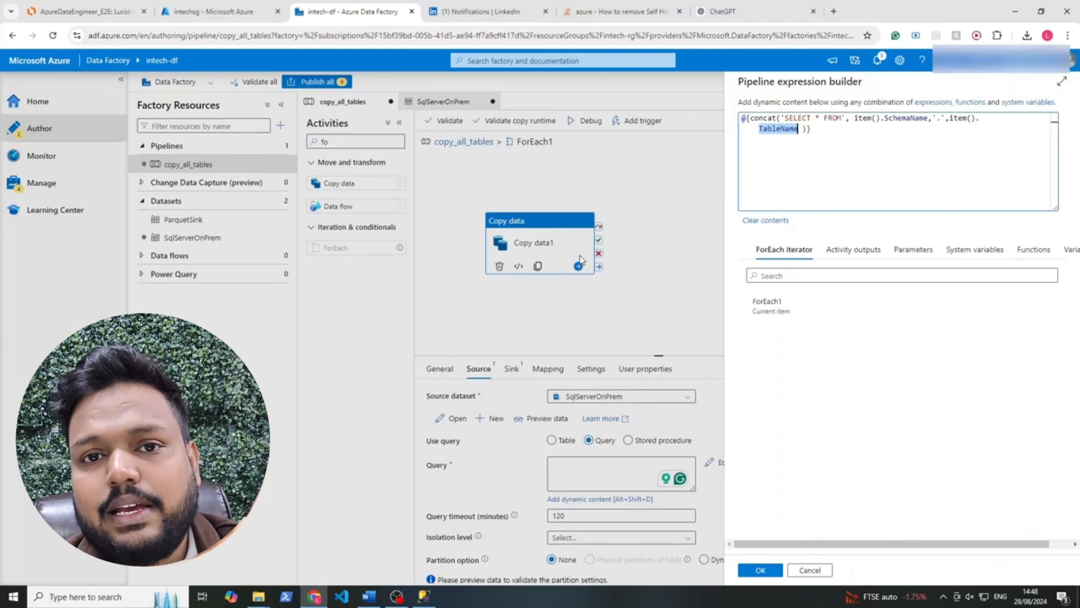
left_click(819, 119)
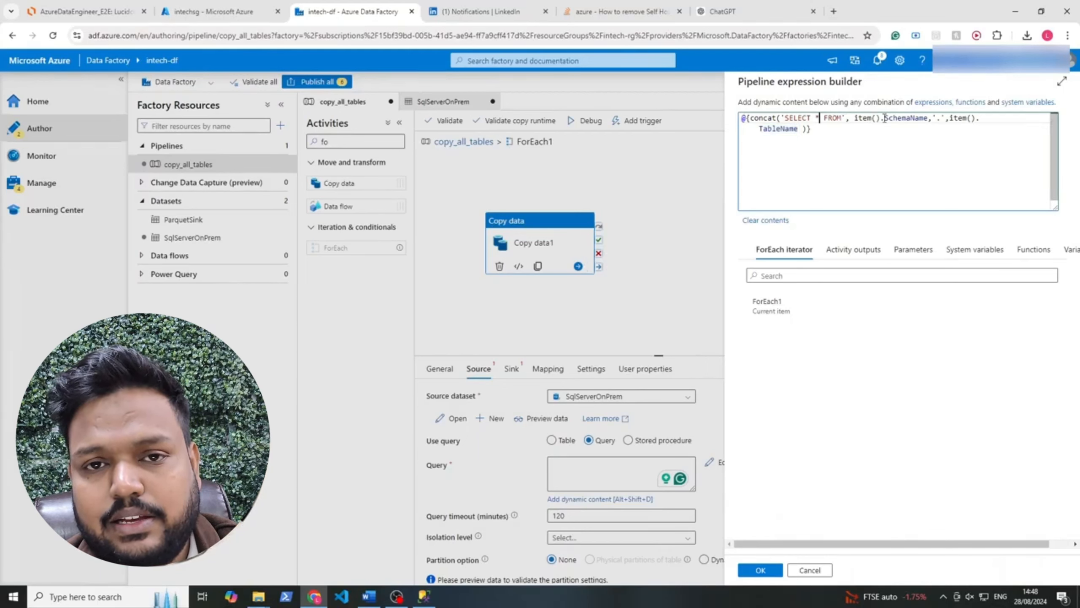
left_click(937, 118)
type(".")
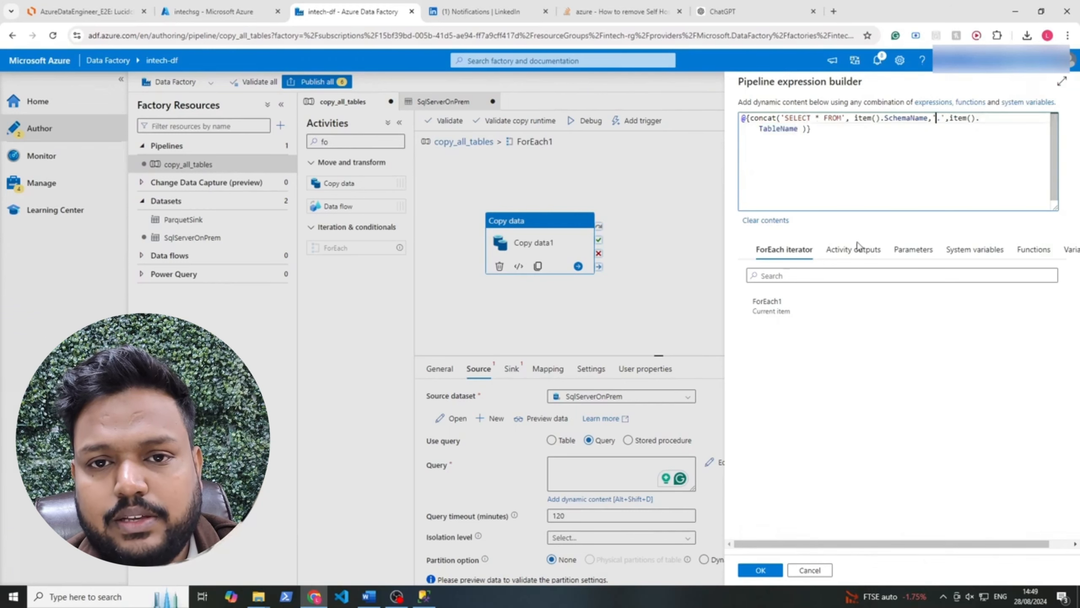
left_click(760, 570)
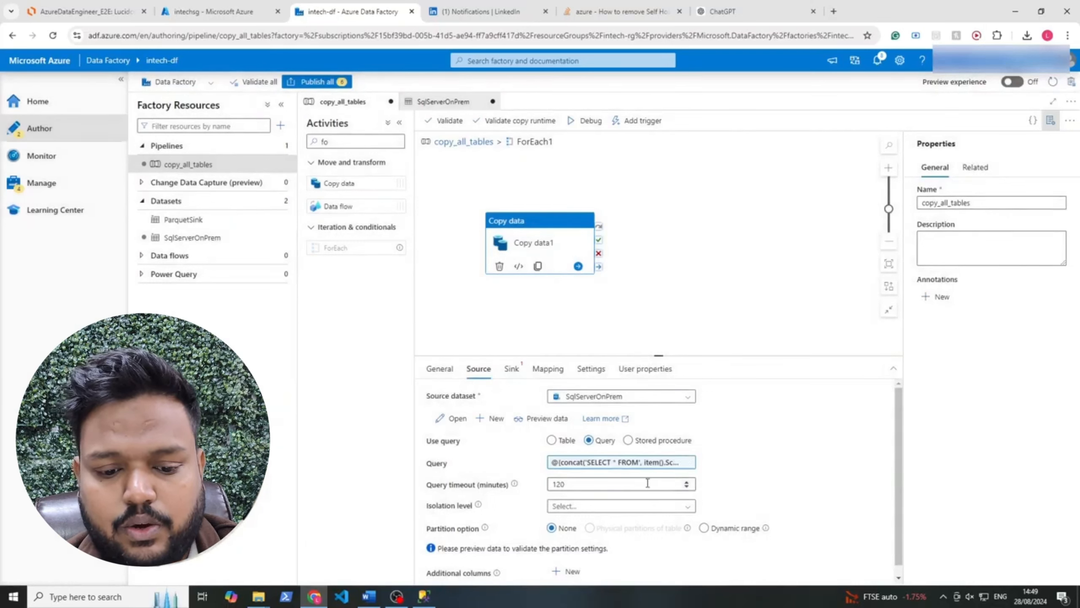
Set the Copy data activity's sink dataset to ParquetSink and open that dataset's file path settings
left_click(512, 368)
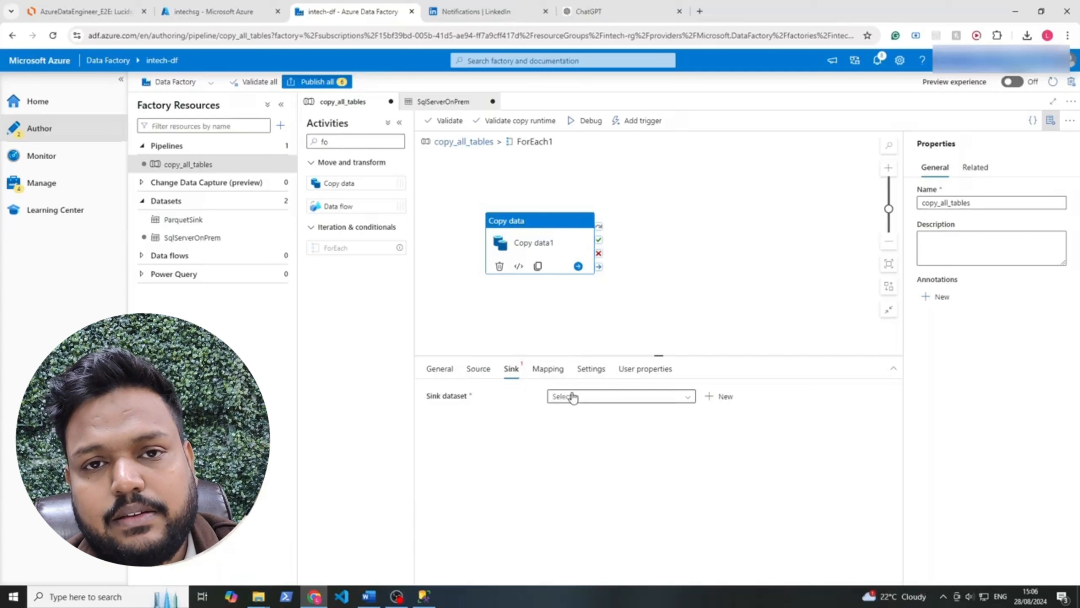
left_click(571, 397)
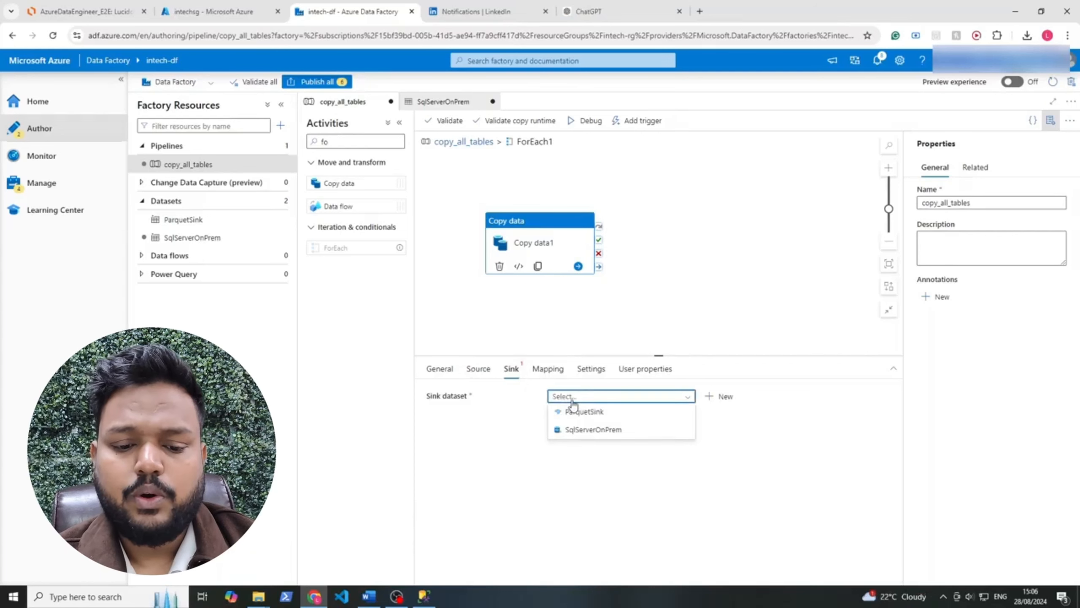
left_click(575, 410)
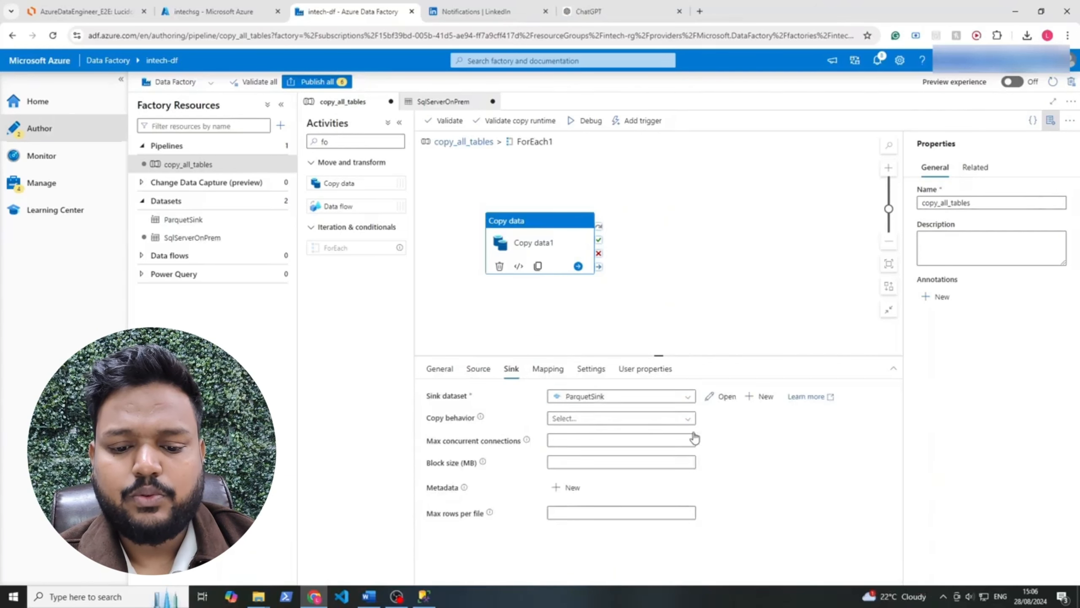
left_click(723, 396)
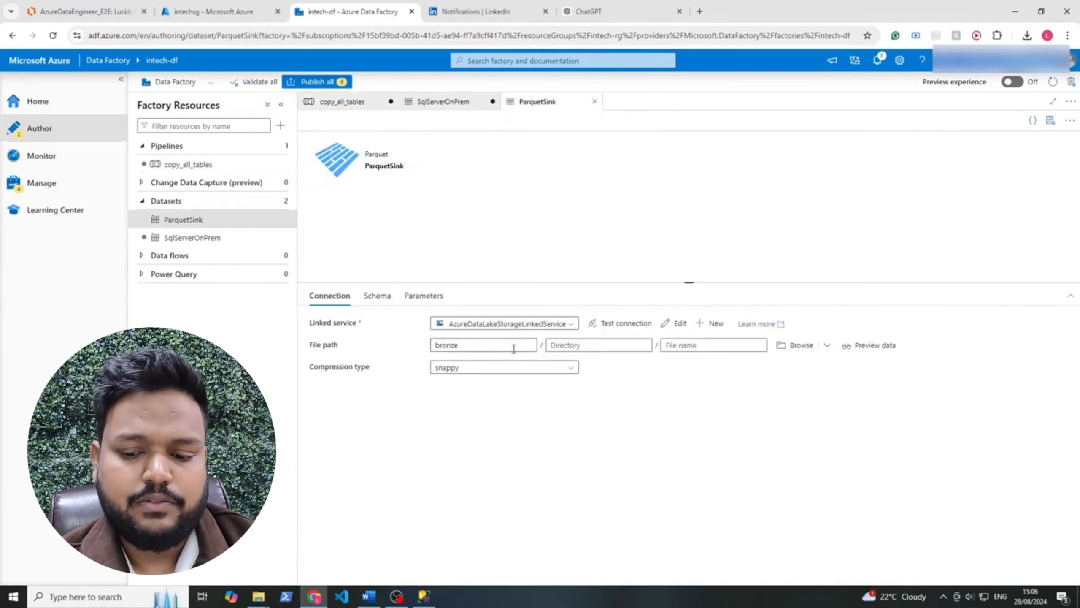
left_click(664, 341)
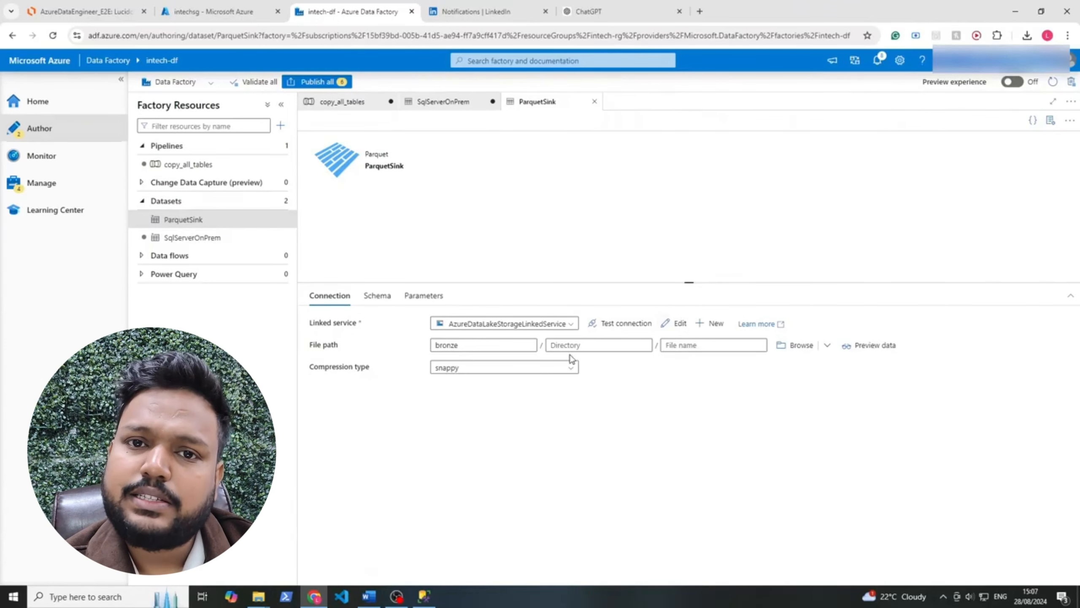
Review the SqlServerOnPrem dataset and the schema name reference in the Copy data source query expression
left_click(442, 104)
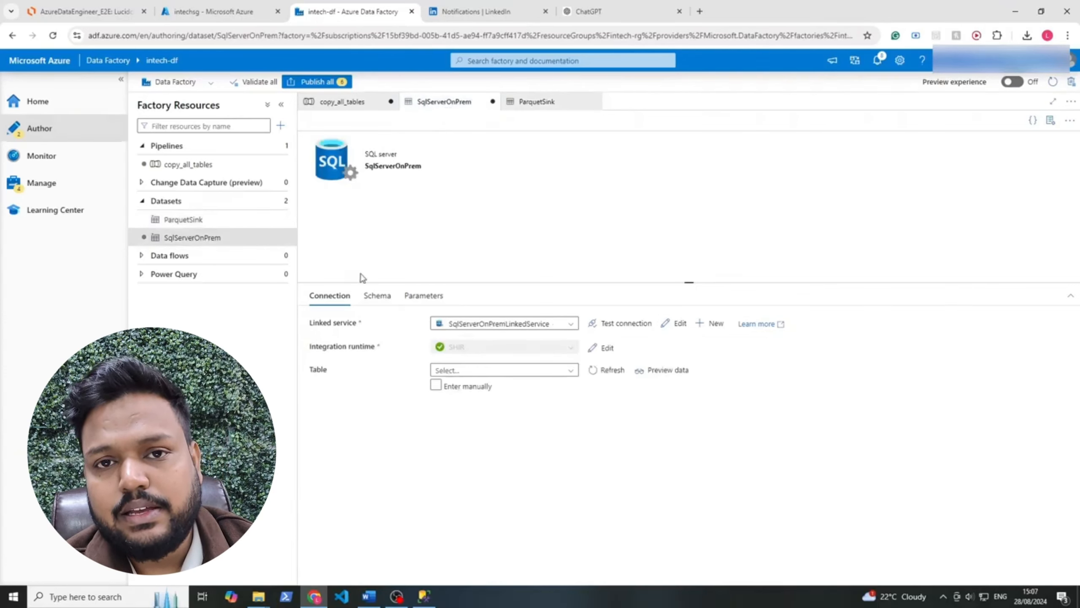
left_click(346, 103)
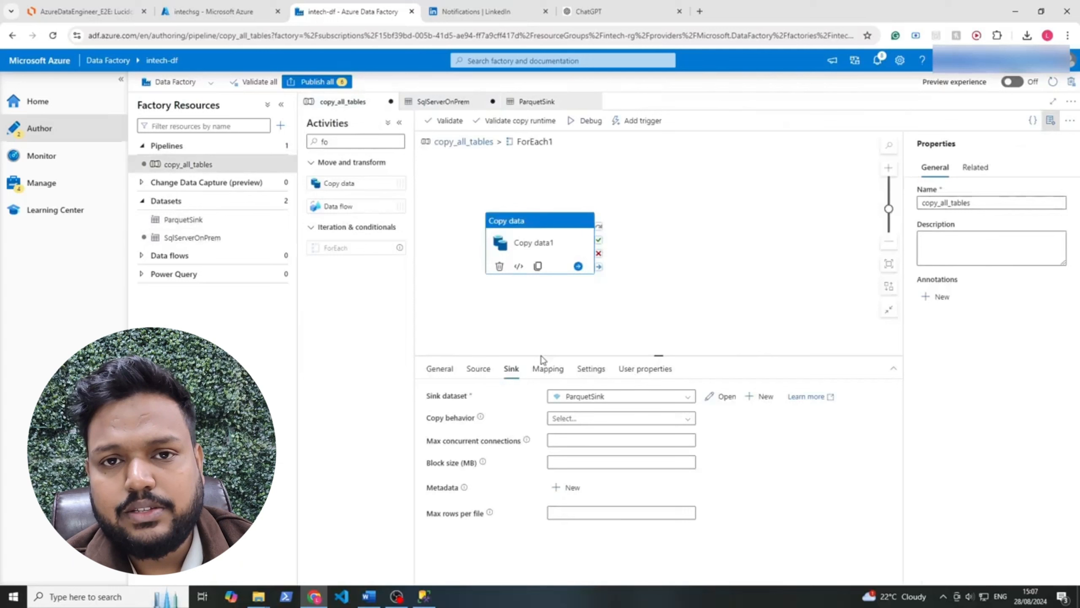
left_click(485, 371)
left_click(599, 467)
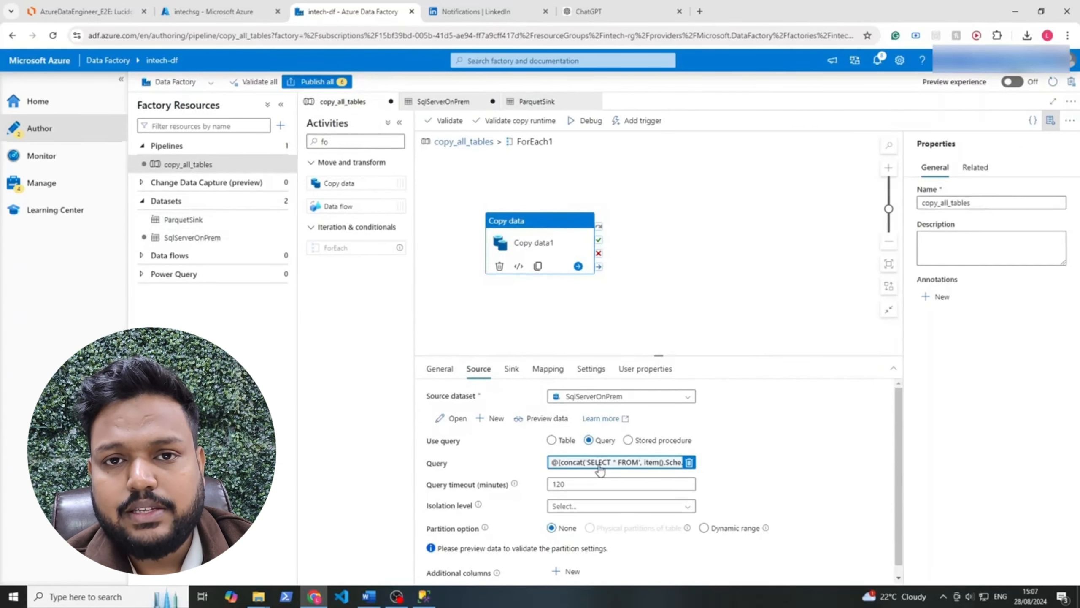
left_click(600, 468)
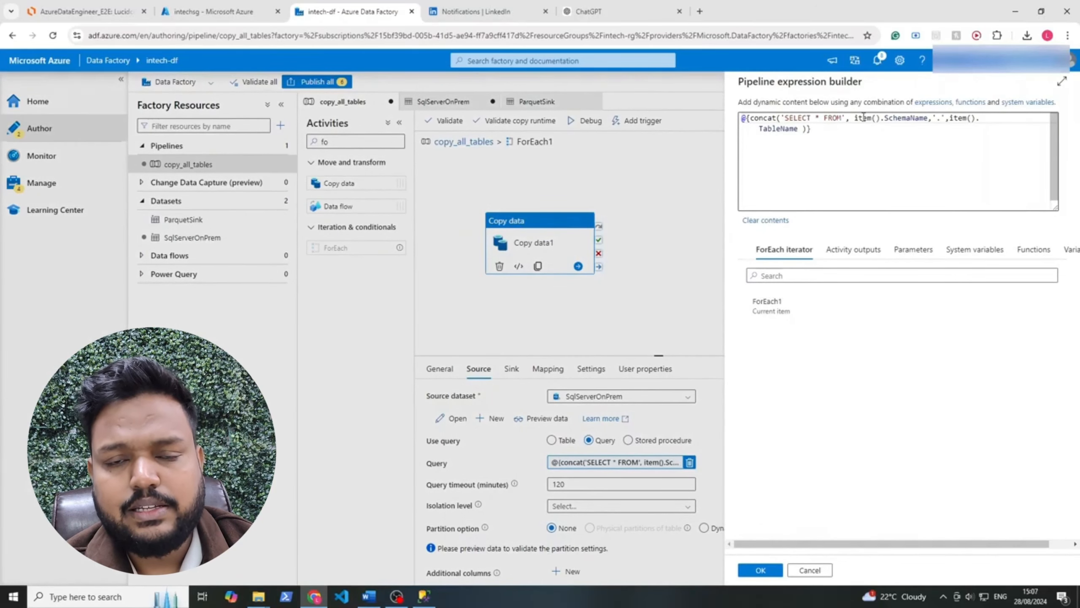
left_click_drag(853, 120, 928, 119)
key("ctrl+c")
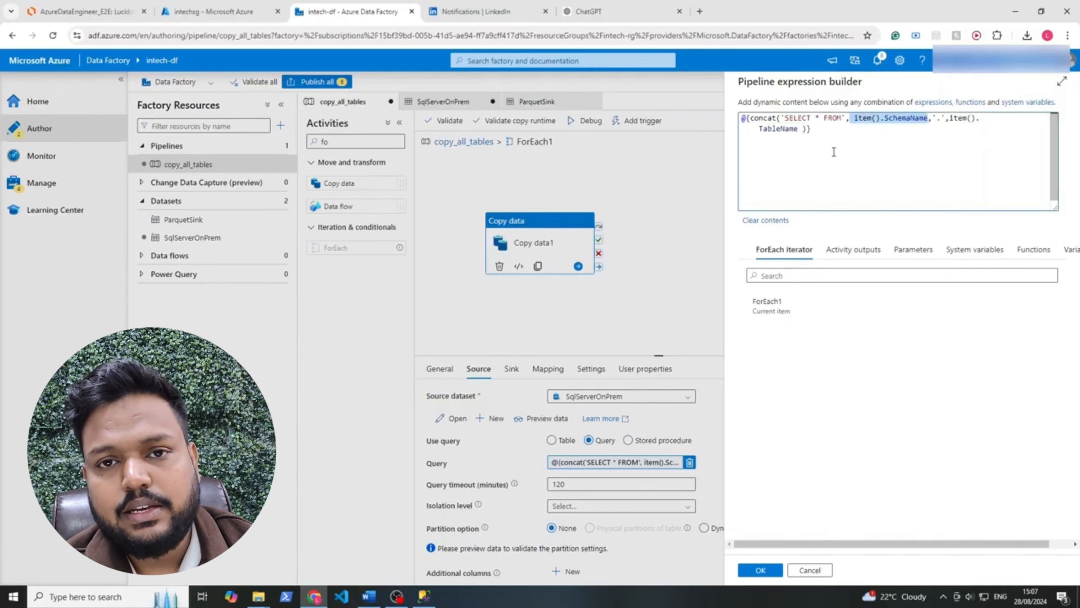
left_click(810, 571)
Add the string parameters schemaname and tablename to the ParquetSink dataset
left_click(511, 369)
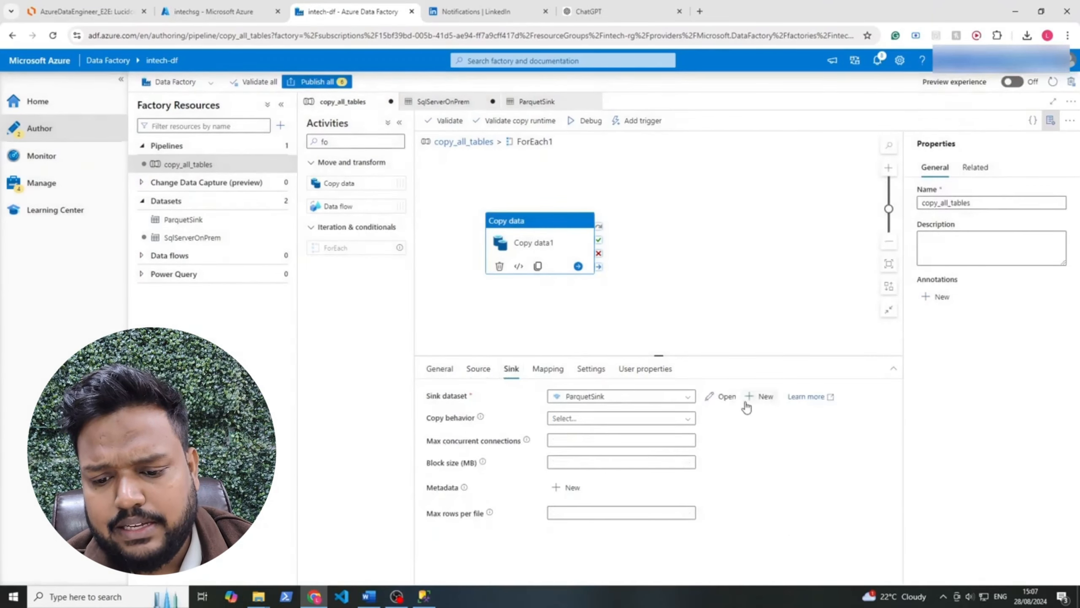
left_click(725, 397)
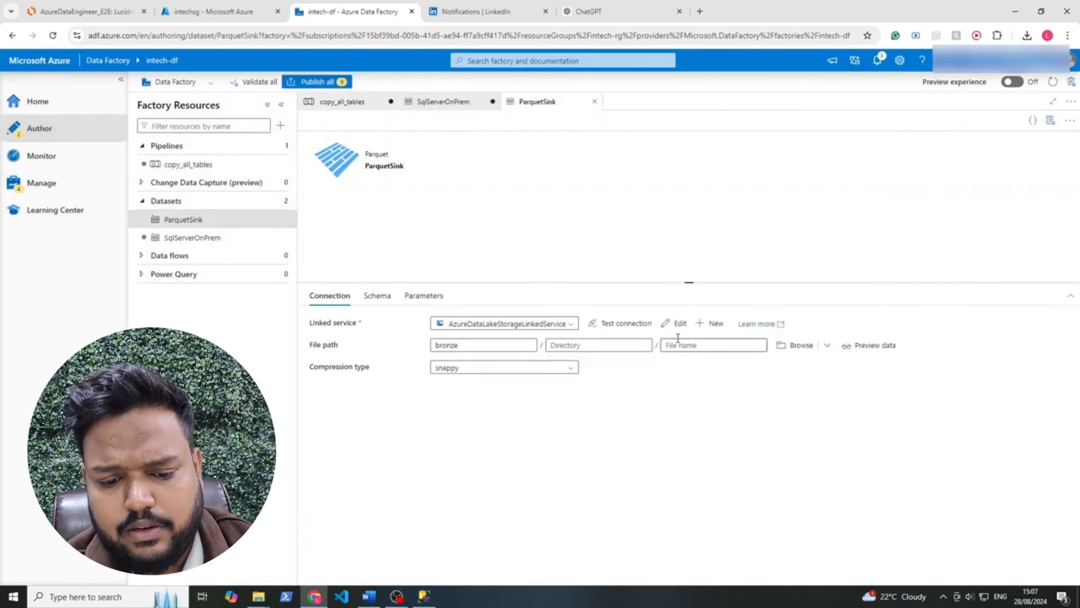
left_click(426, 296)
left_click(328, 326)
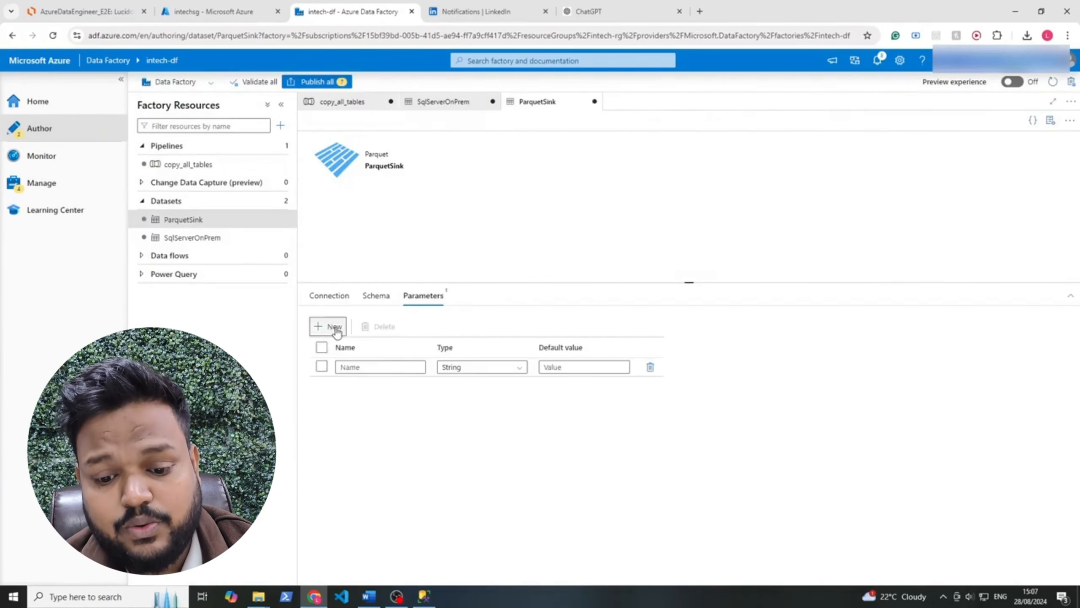
left_click(360, 365)
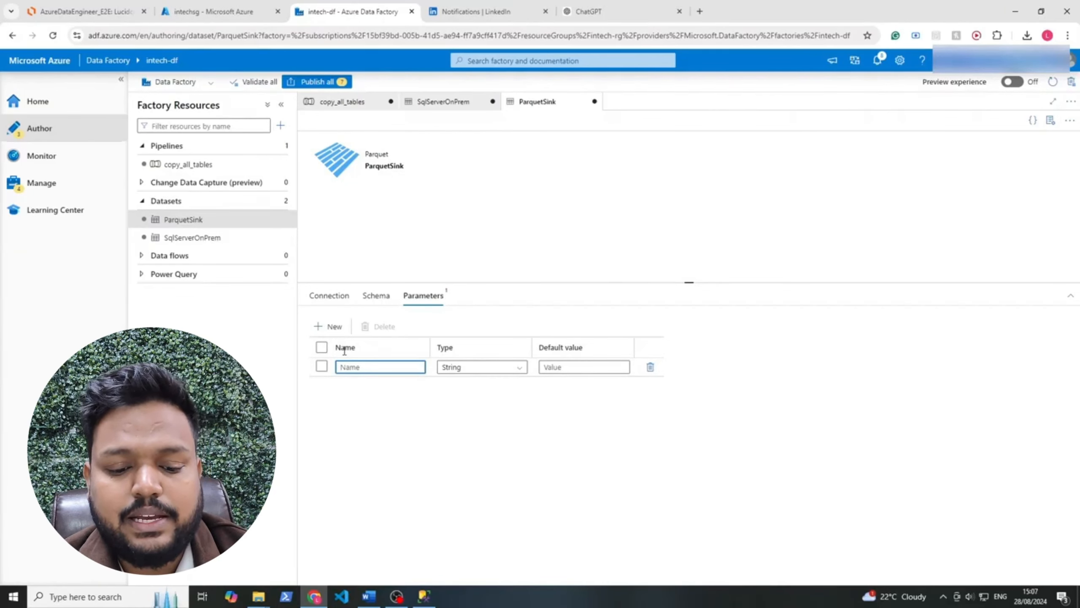
type("schemaname")
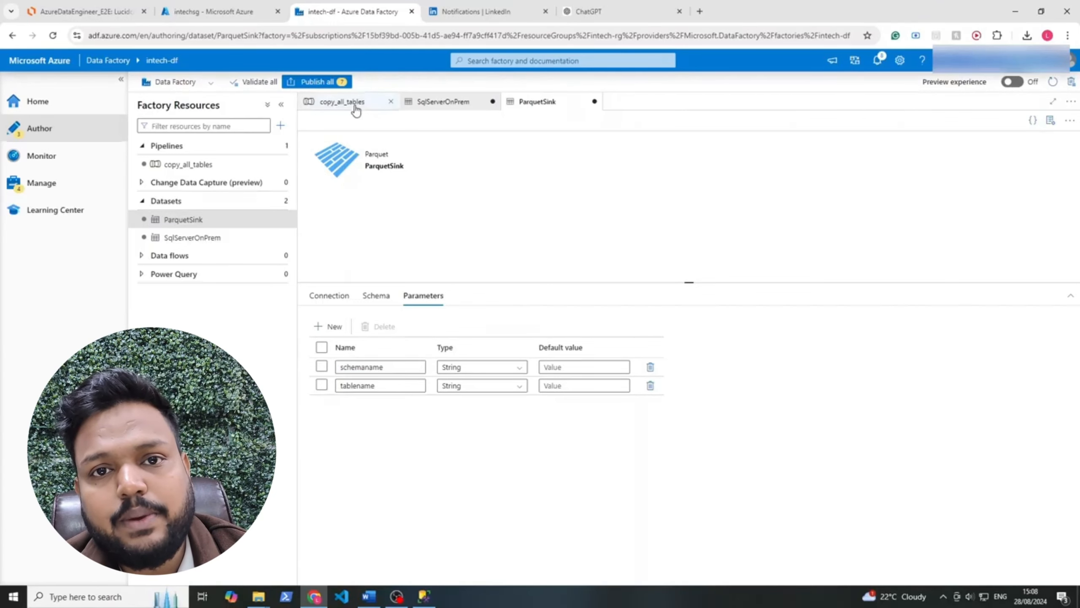
In the copy_all_tables Copy data sink, set the schemaname dataset property to the dynamic expression item().SchemaName
left_click(357, 102)
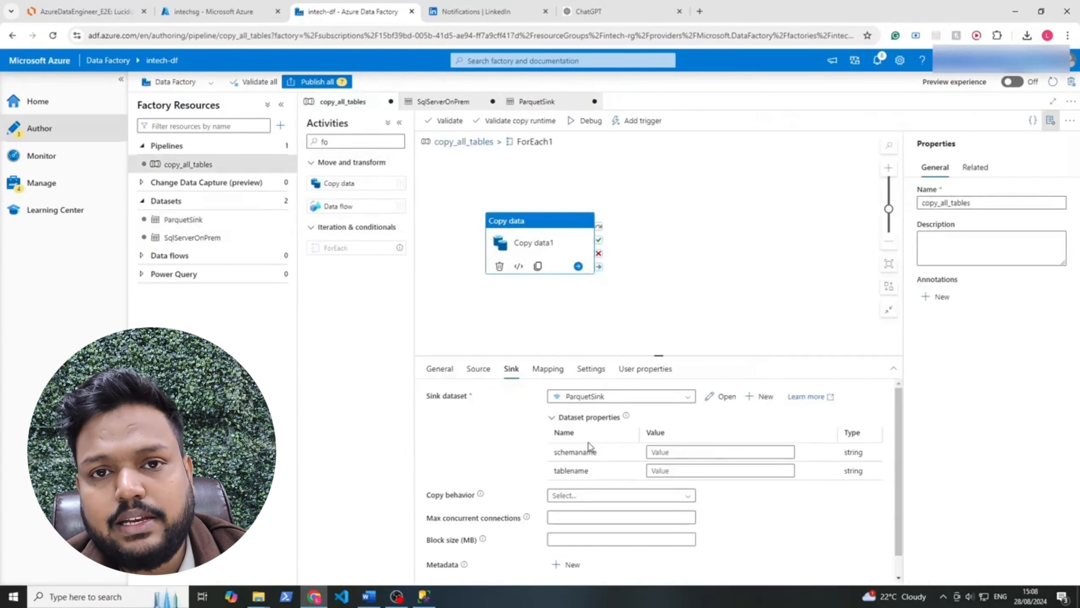
left_click_drag(600, 454, 553, 451)
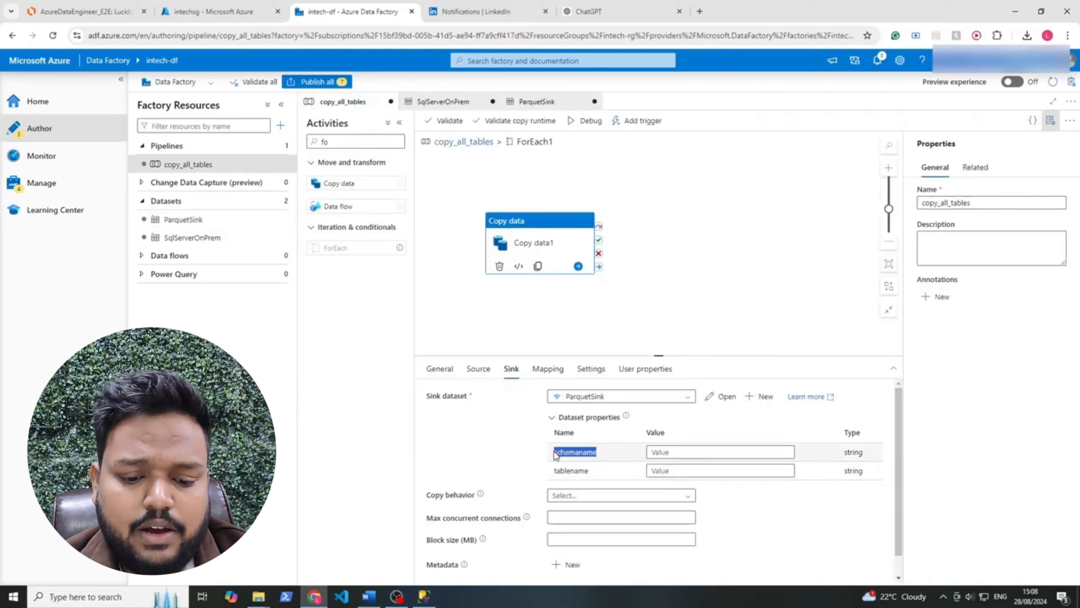
left_click(532, 452)
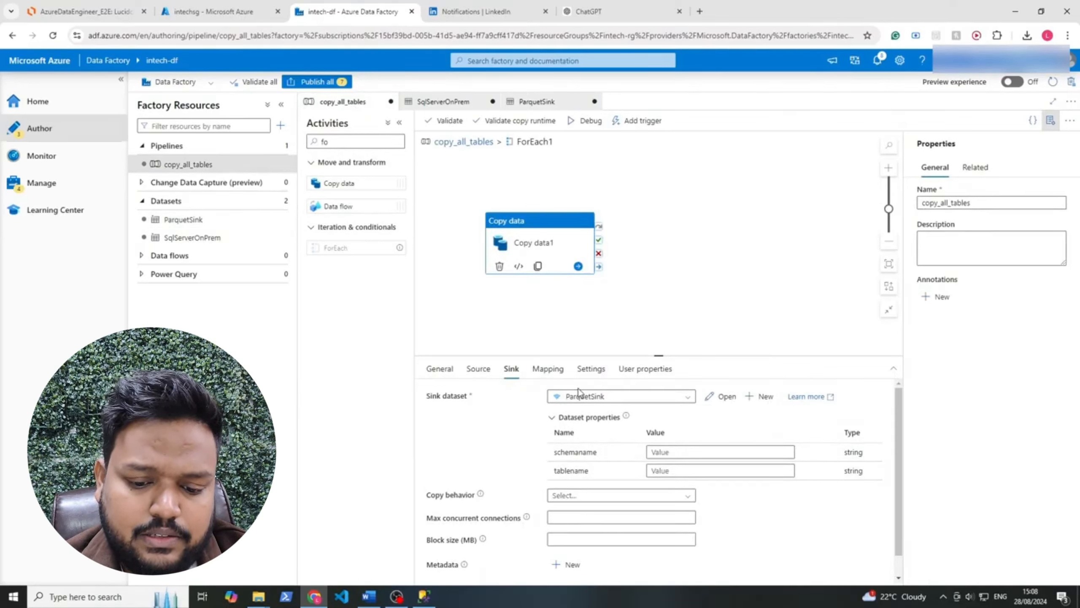
left_click(666, 451)
left_click(677, 464)
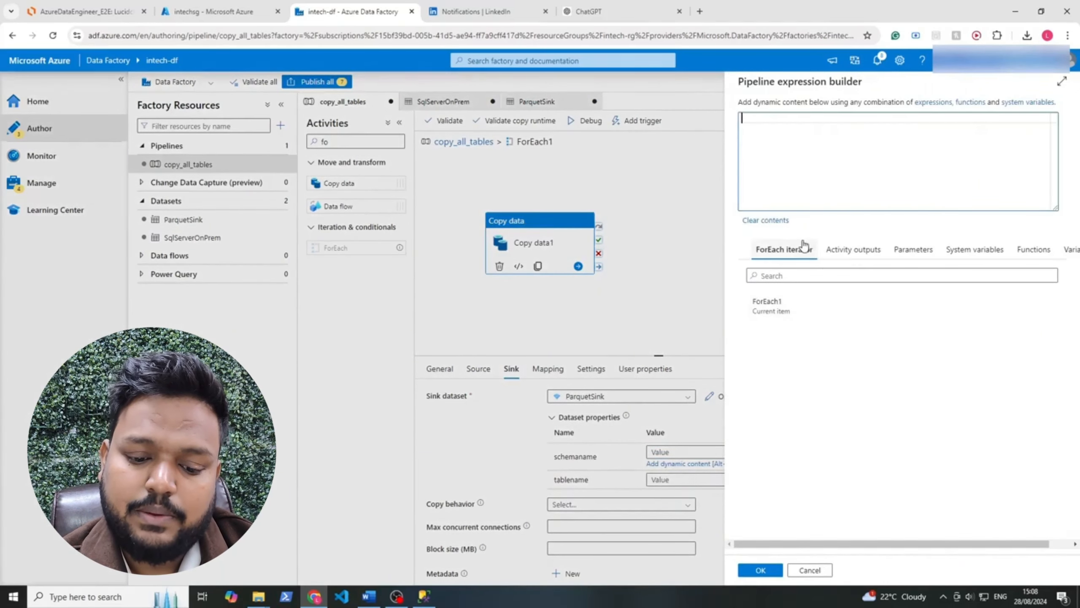
type("item")
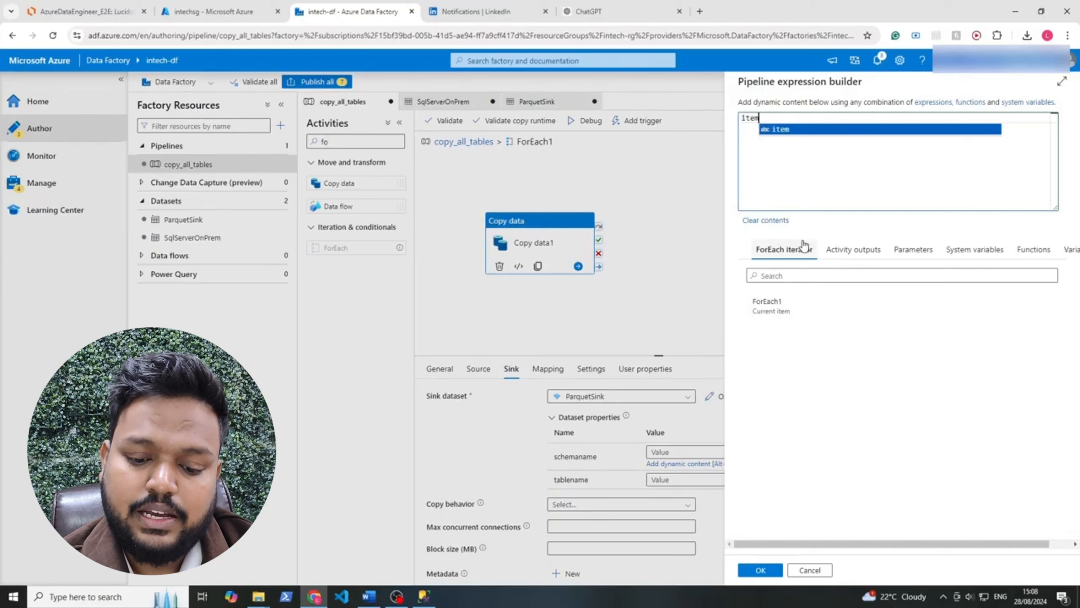
type("()")
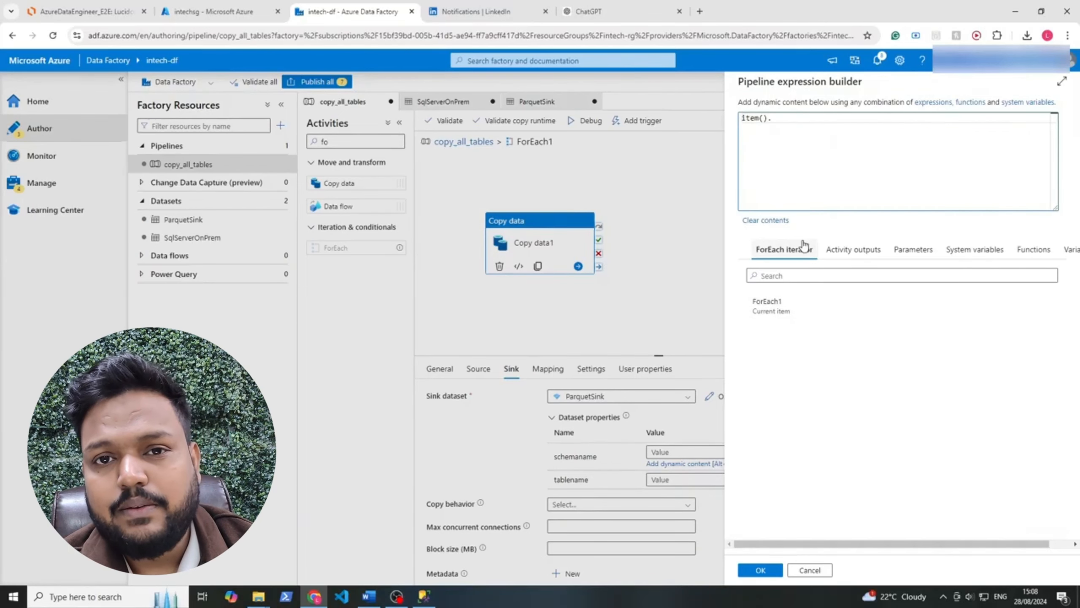
type(".SchemaName")
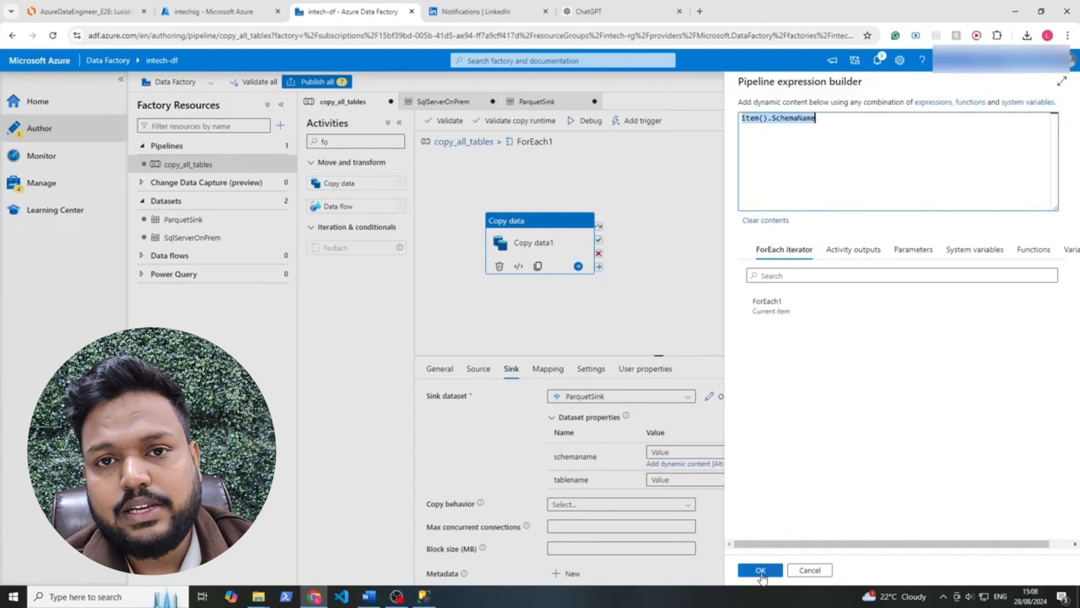
left_click(761, 571)
Set the sink's tablename dataset property to the dynamic expression item().TableName
left_click(680, 472)
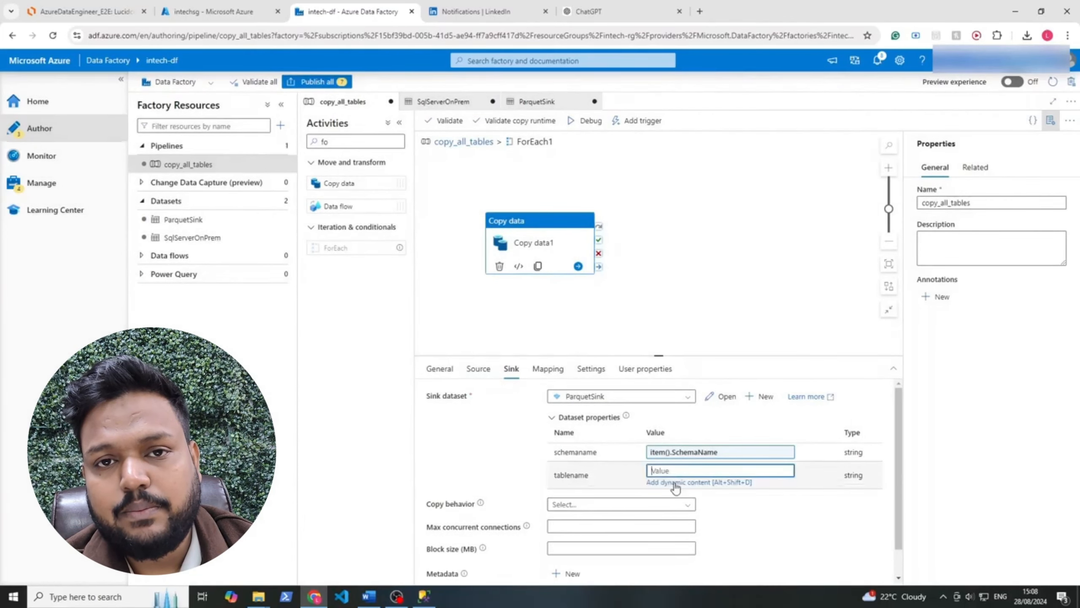
left_click(678, 483)
left_click(799, 117)
key("ctrl+v")
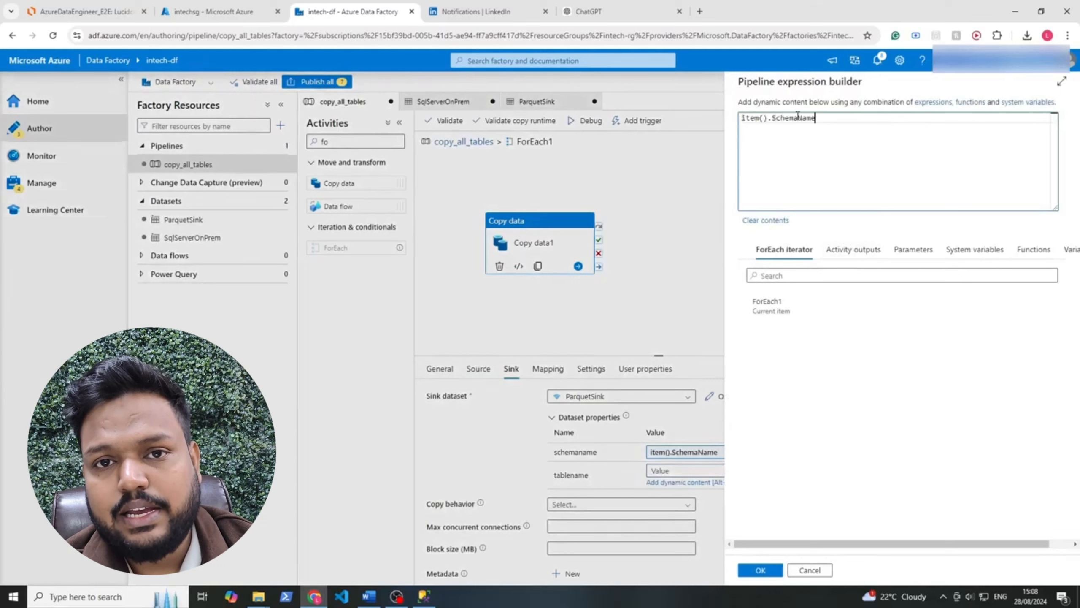
left_click_drag(796, 118, 776, 120)
key("BackSpace")
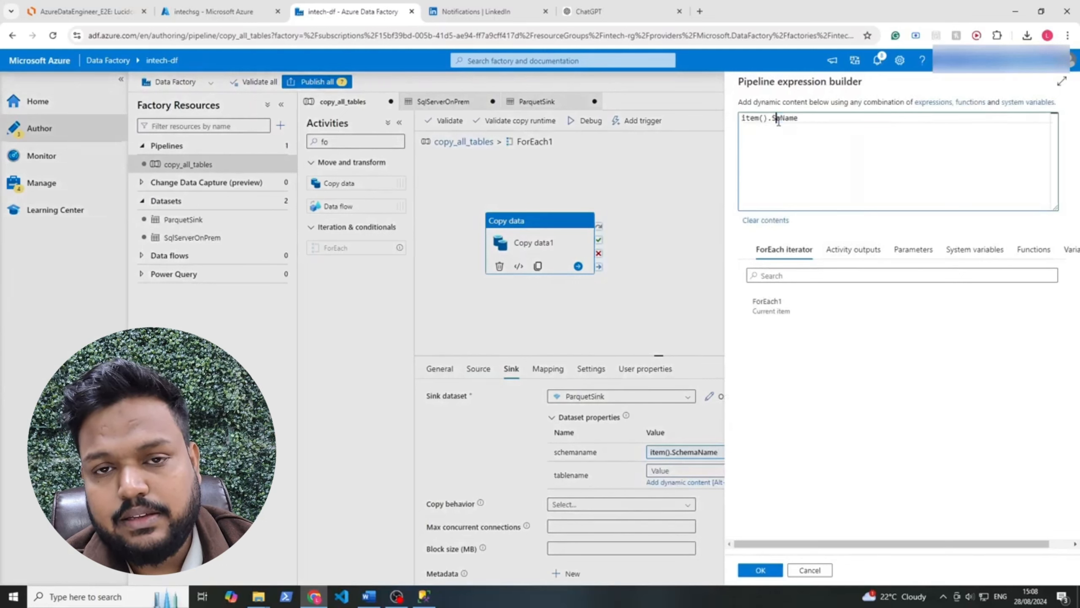
type("Table")
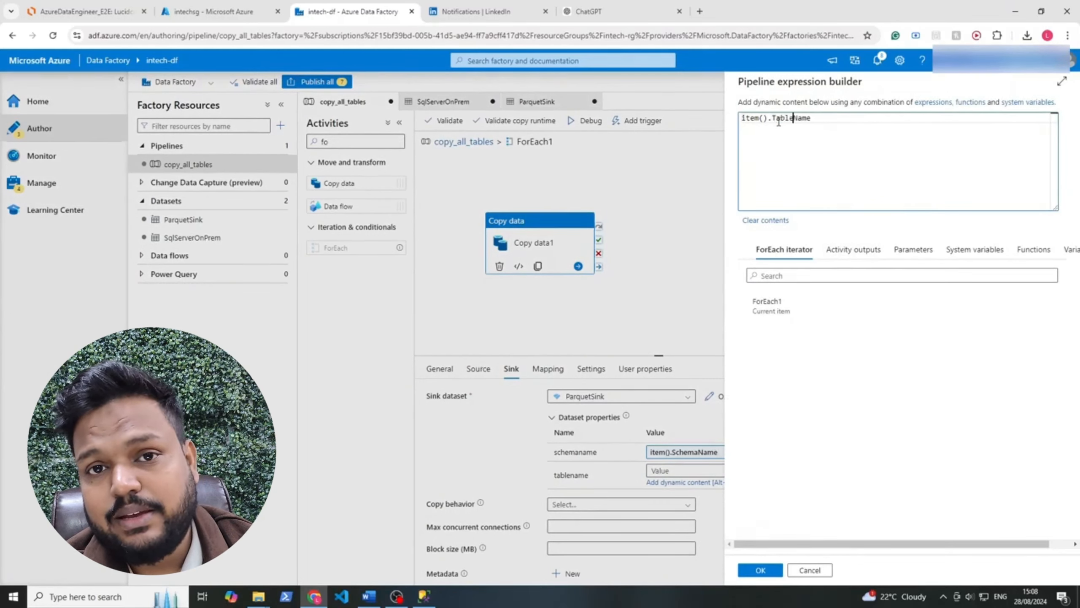
left_click(761, 570)
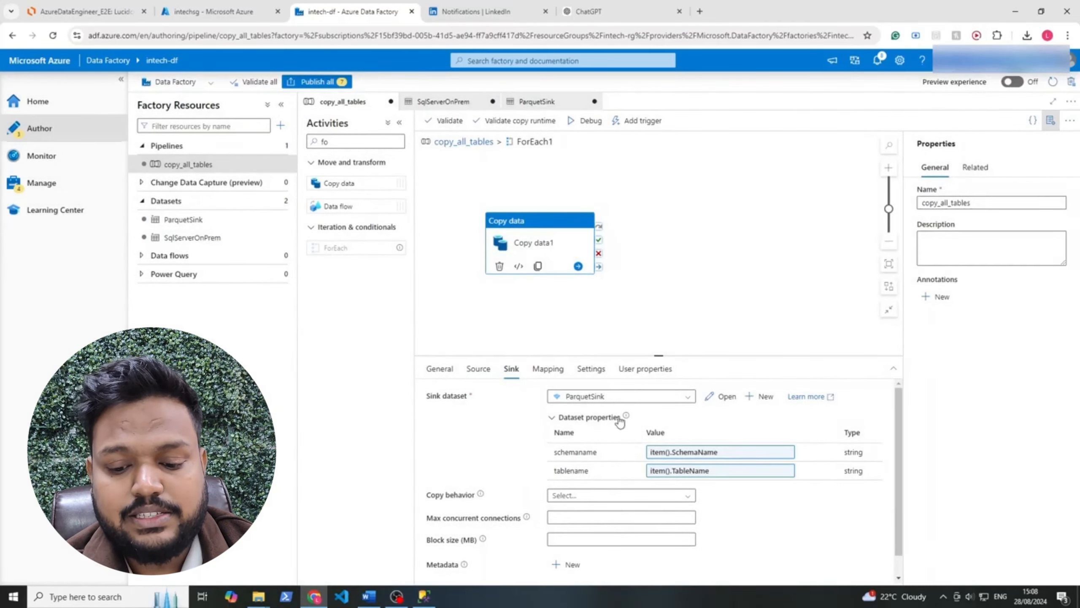
Set the ParquetSink dataset's directory to a dynamic @{concat()} expression beginning with dataset().schemaname and the separator '/'
left_click(727, 398)
left_click(344, 298)
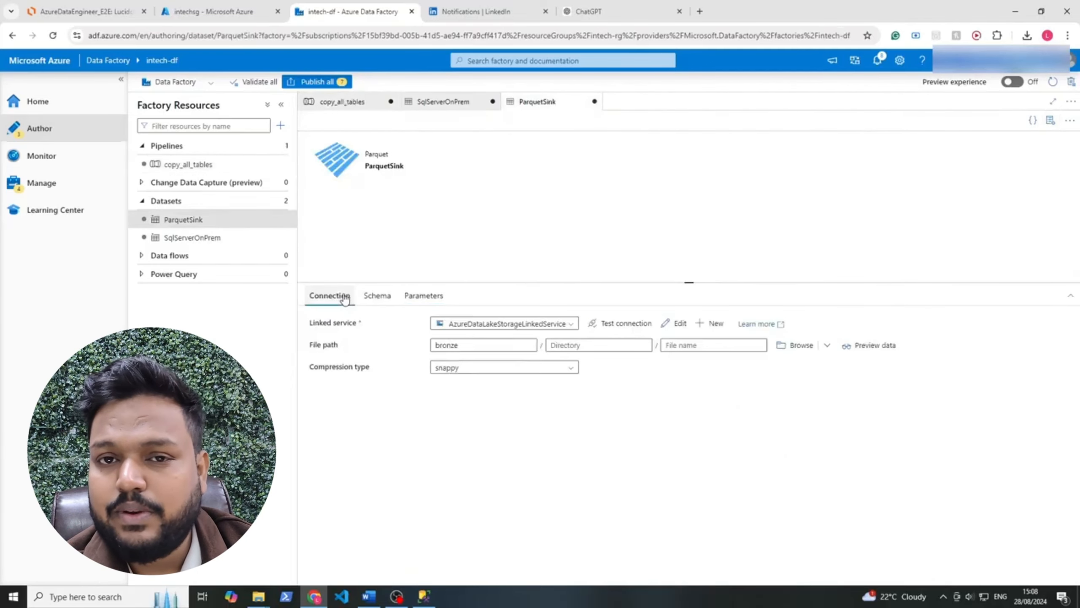
left_click_drag(308, 344, 693, 373)
left_click(736, 372)
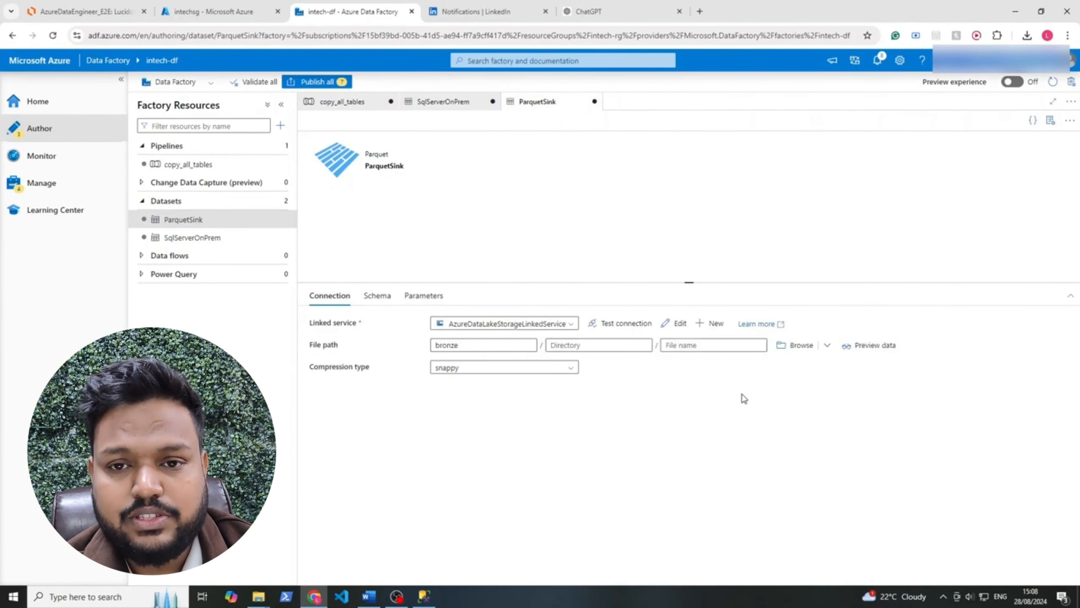
left_click(581, 343)
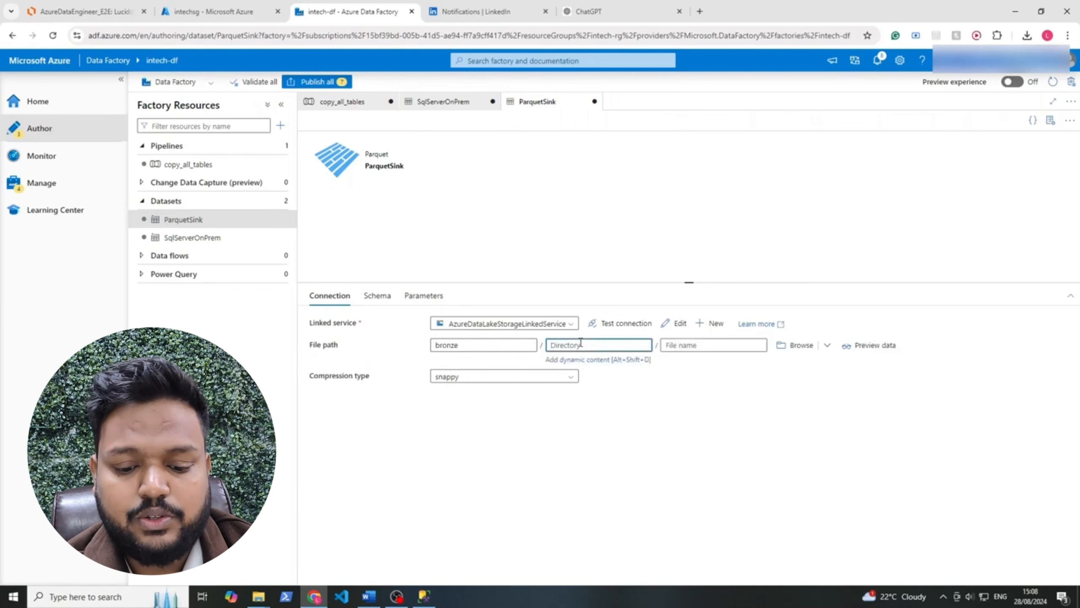
left_click(580, 359)
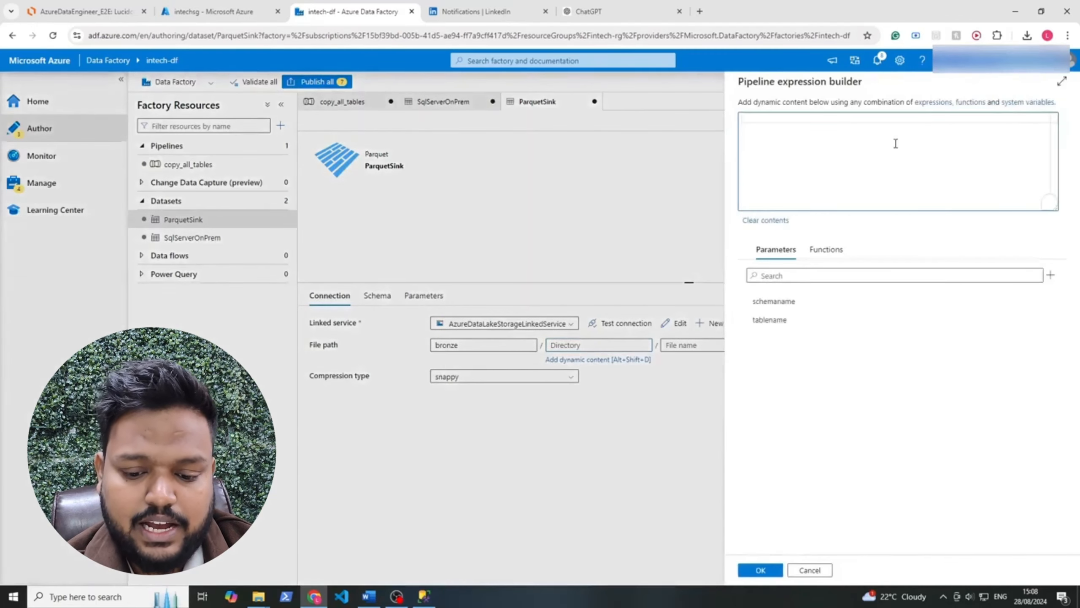
left_click(896, 143)
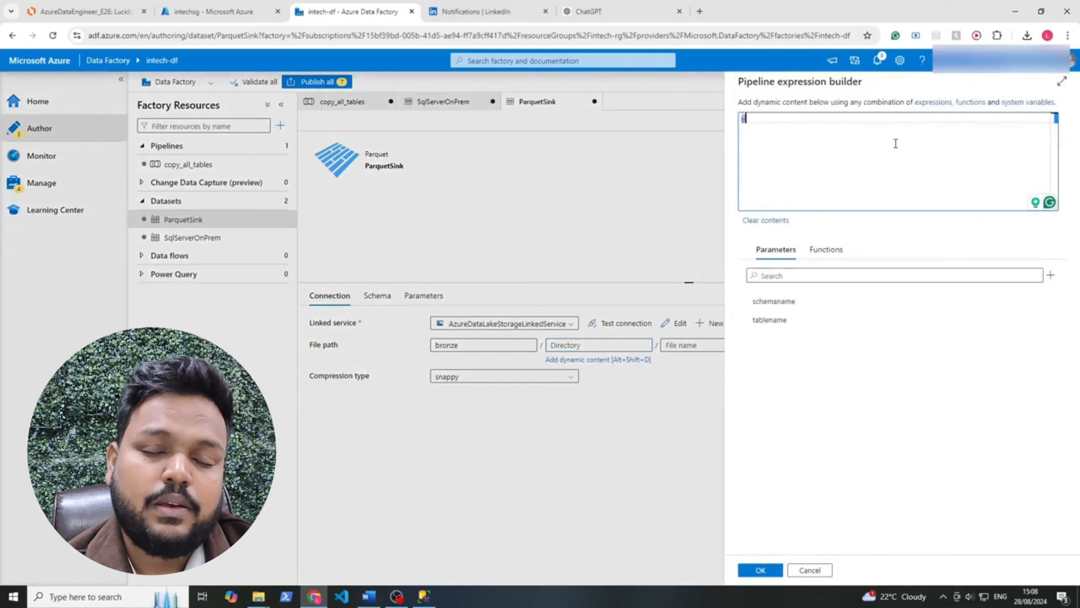
type("@{")
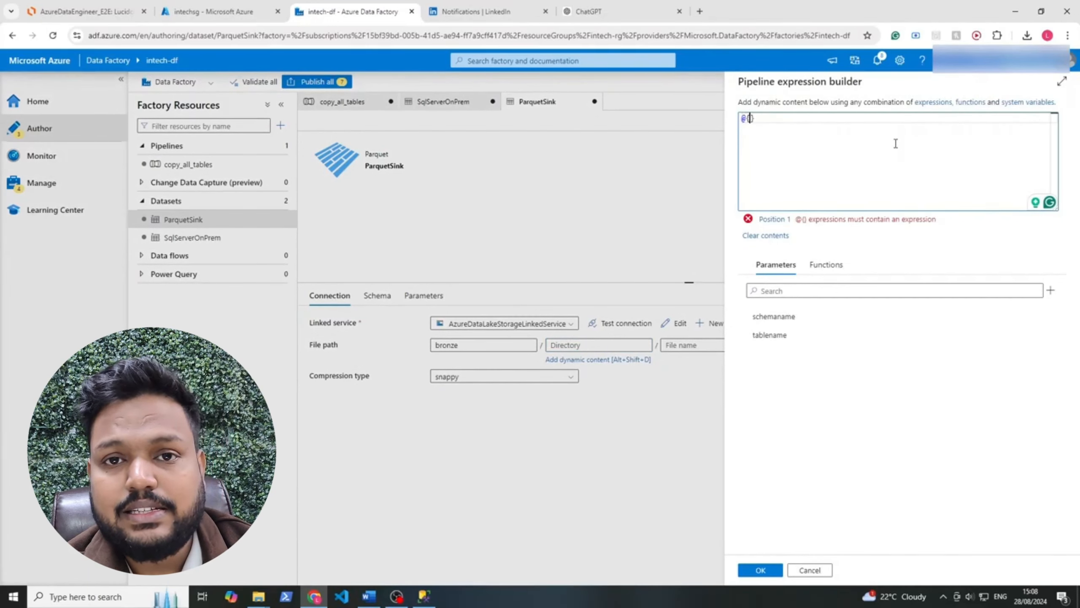
type("concat(dataset().schemaname, '/', dataset().tablename")
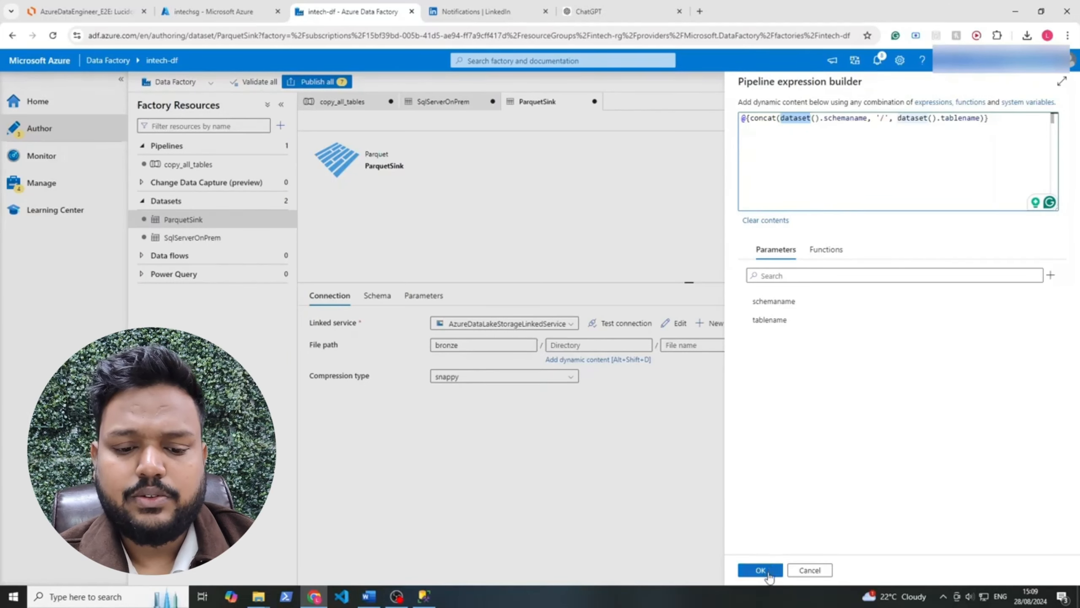
left_click(760, 570)
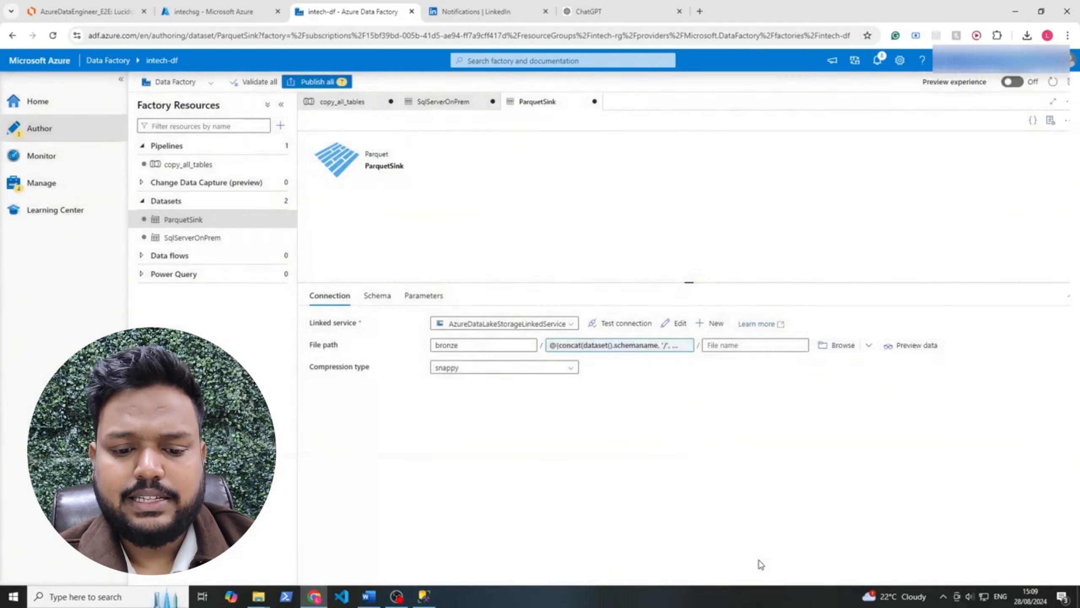
Set the ParquetSink dataset's file name to the dynamic expression @{concat(dataset().tablename, '.parquet')}
left_click(723, 345)
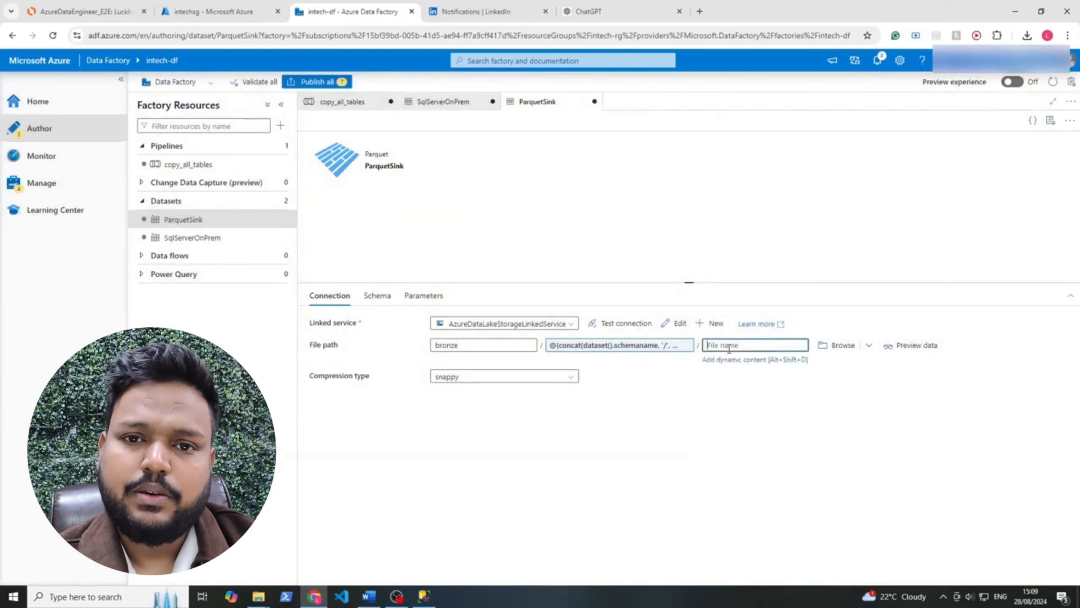
left_click(726, 360)
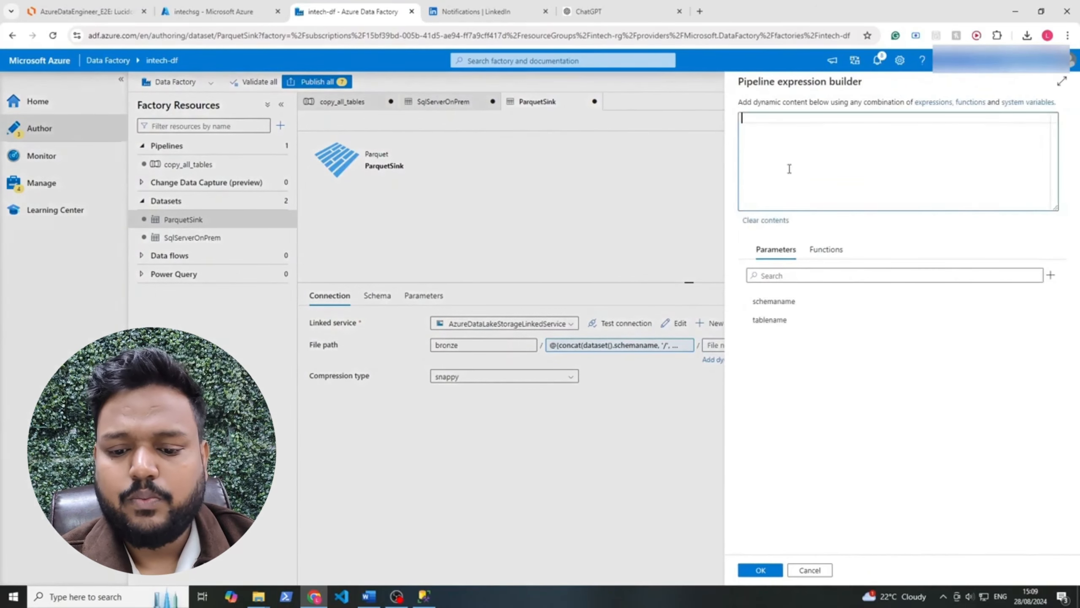
type("@{concat(dataset().tablename, '.parquet")
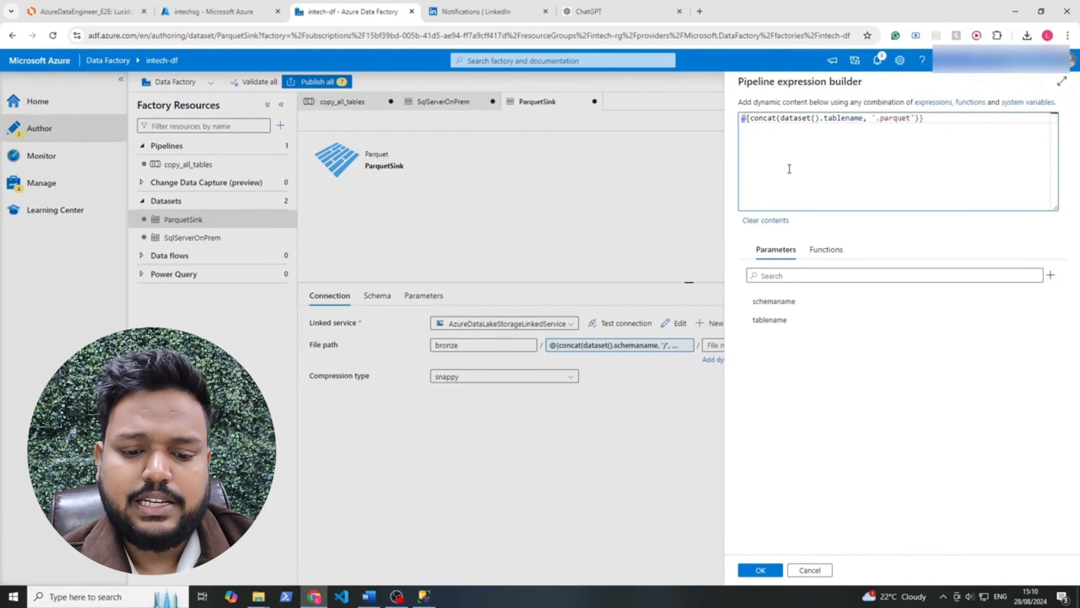
left_click(762, 569)
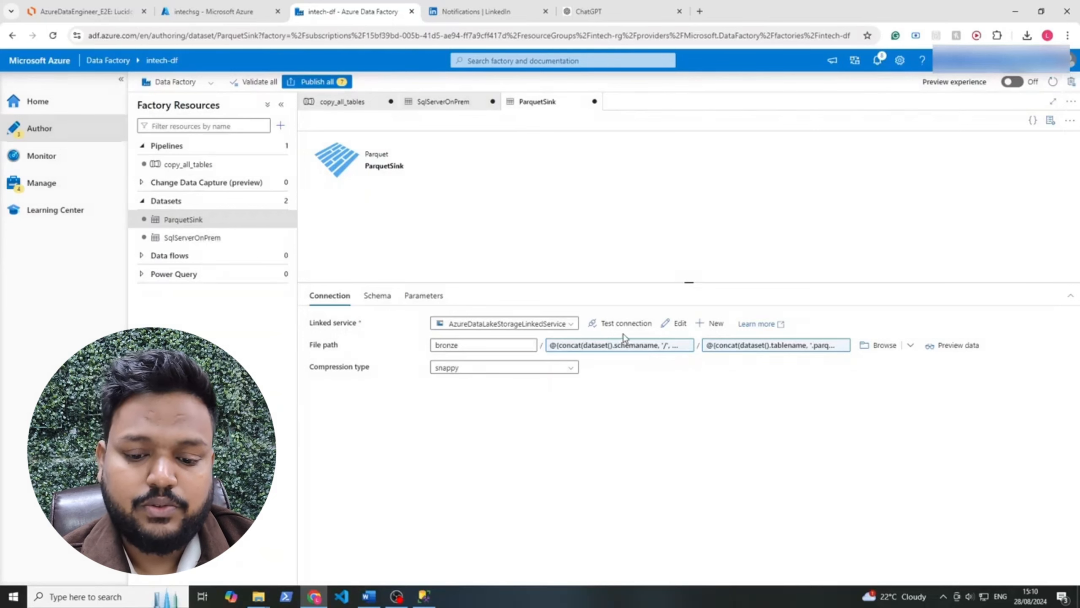
Return to the copy_all_tables pipeline and examine the Lookup1 output of its debug run, especially the name of the array holding the tables
left_click(455, 104)
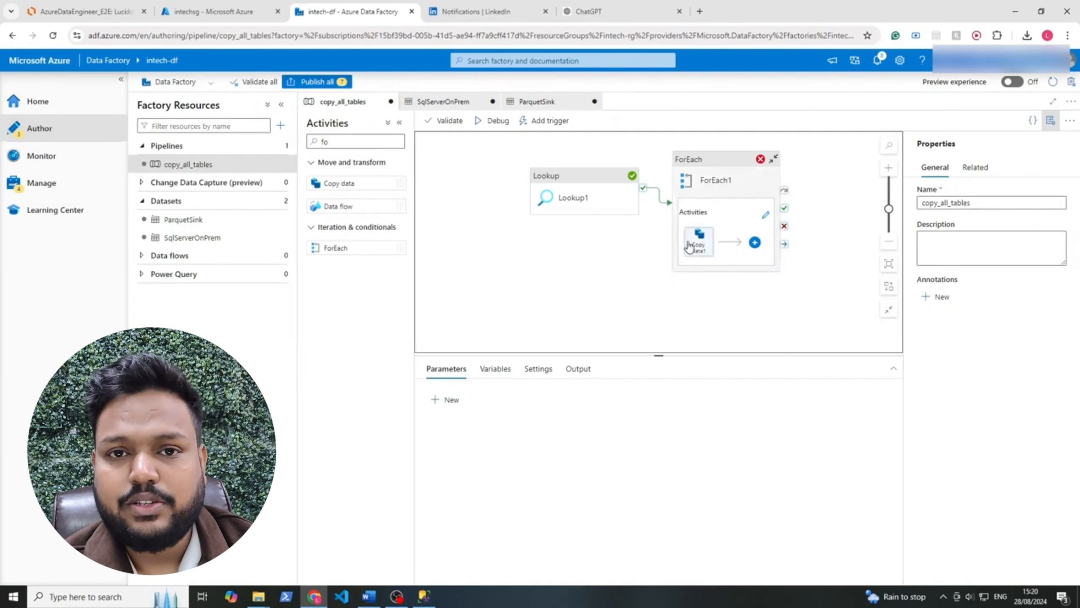
left_click_drag(596, 196, 581, 211)
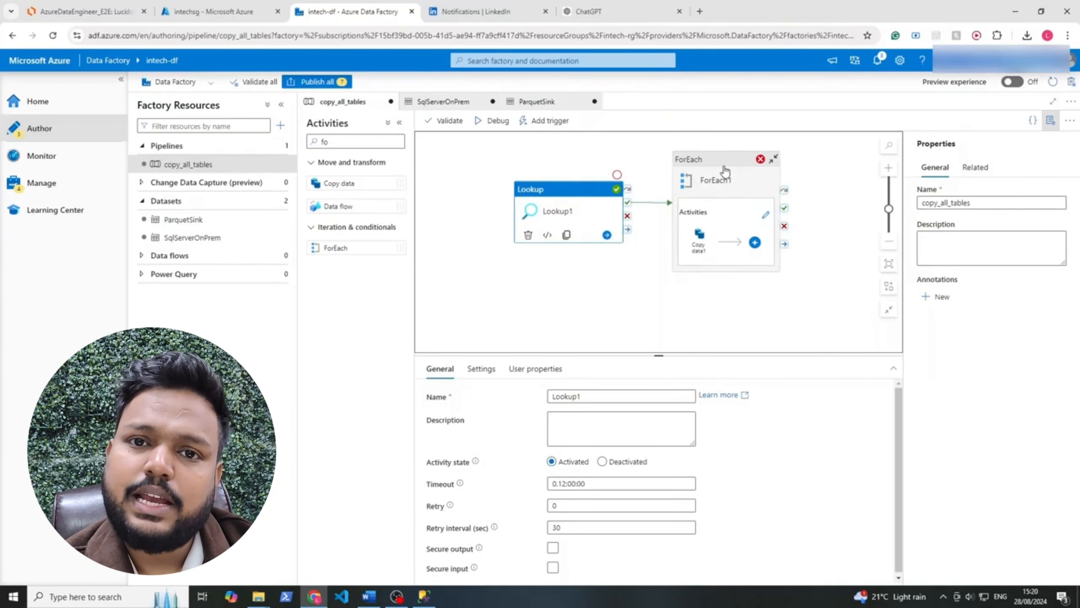
left_click(725, 171)
left_click(609, 275)
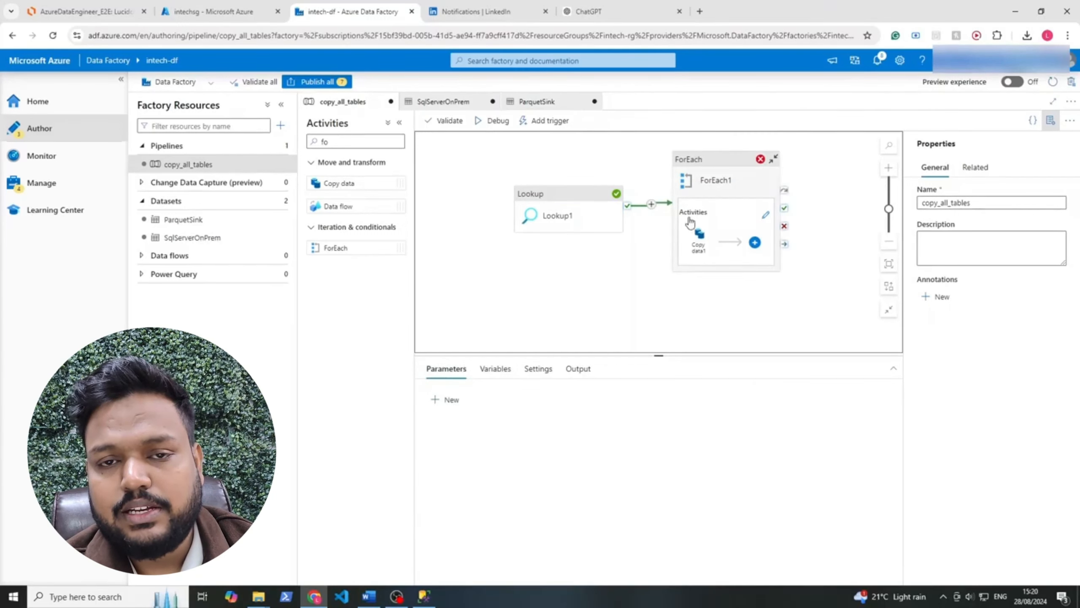
left_click(577, 368)
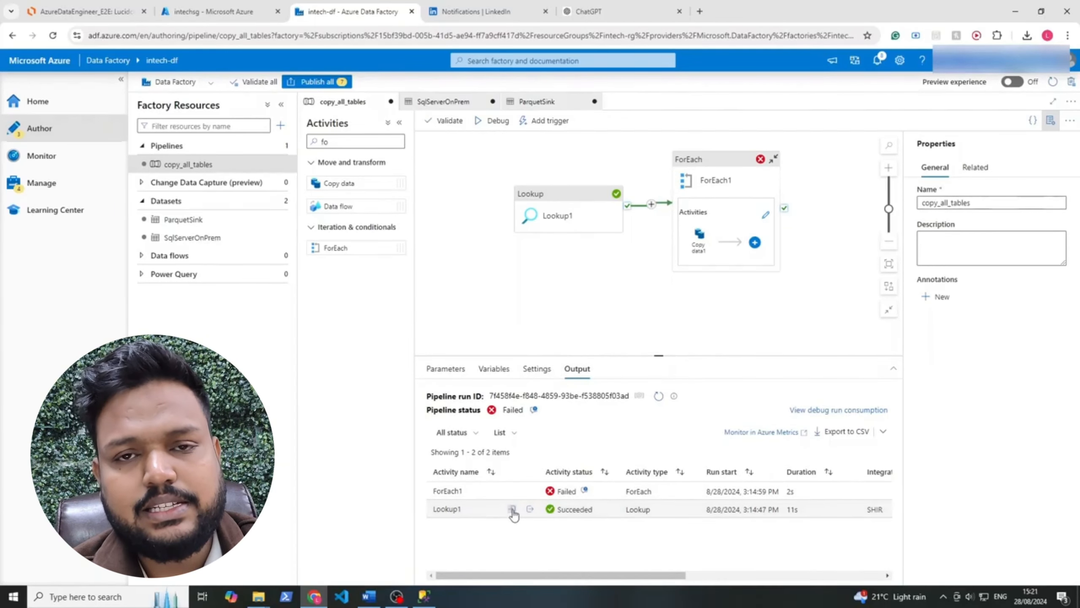
left_click(530, 509)
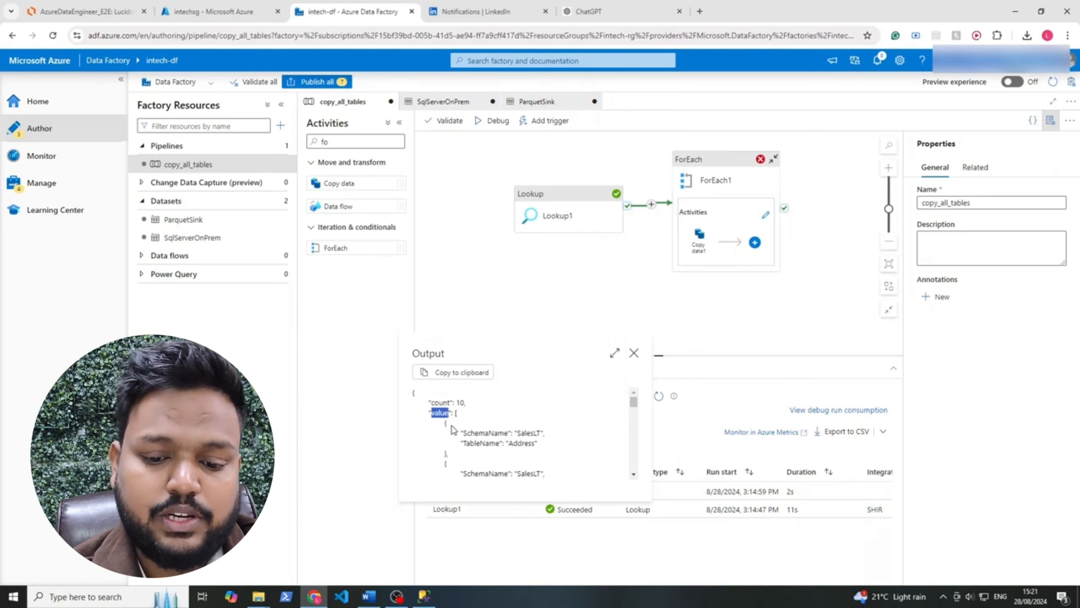
left_click_drag(414, 394, 457, 423)
left_click(505, 432)
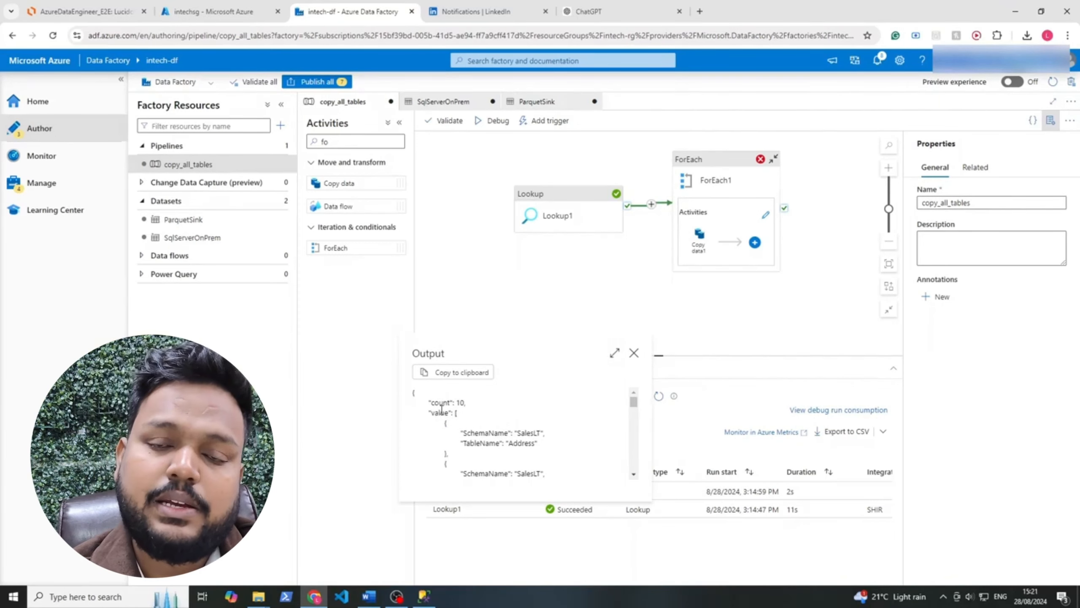
left_click_drag(441, 408, 495, 468)
left_click(527, 427)
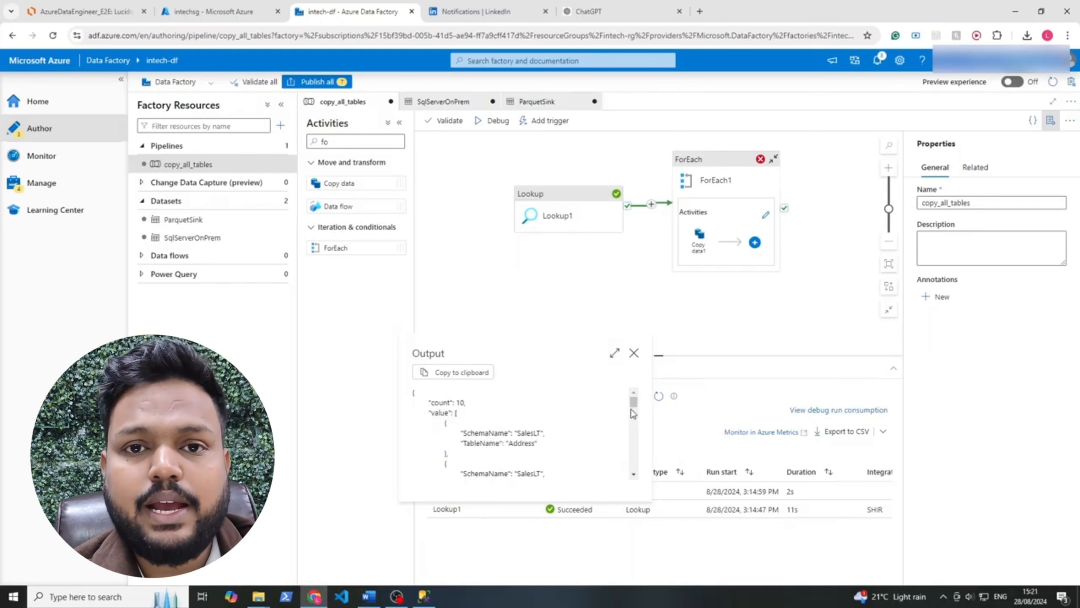
mouse_move(634, 404)
left_mouse_down()
mouse_move(634, 465)
mouse_move(633, 396)
left_mouse_up()
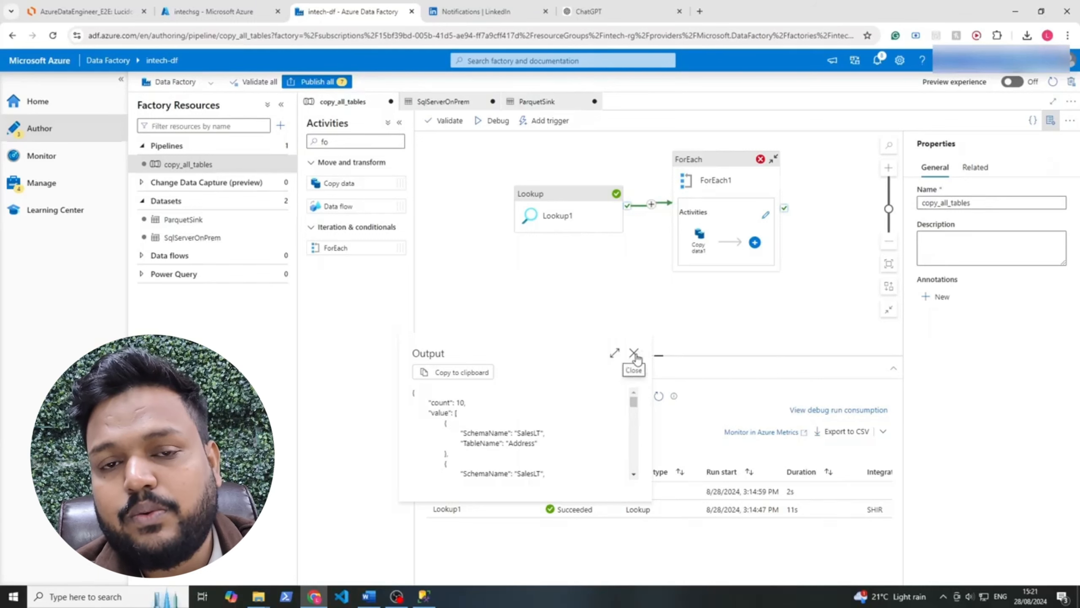
left_click(634, 353)
left_click(717, 178)
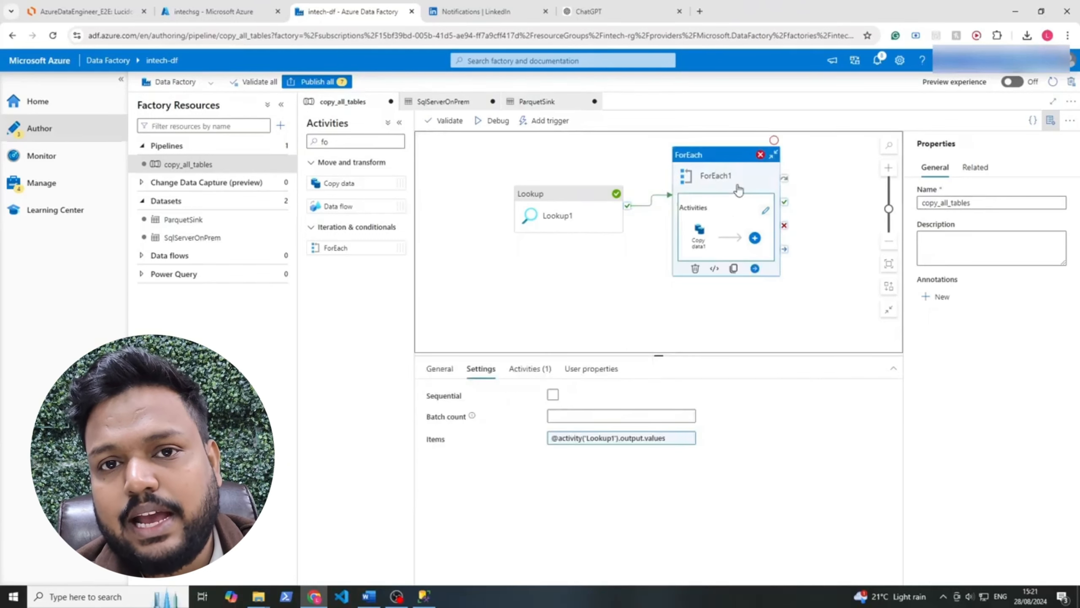
left_click(584, 438)
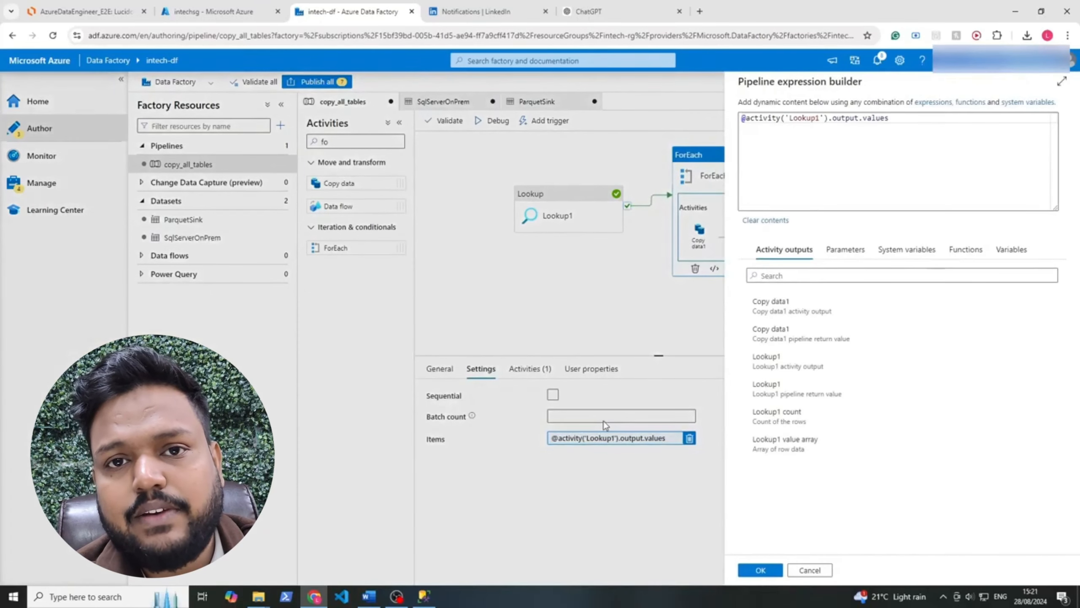
left_click(880, 157)
key("BackSpace")
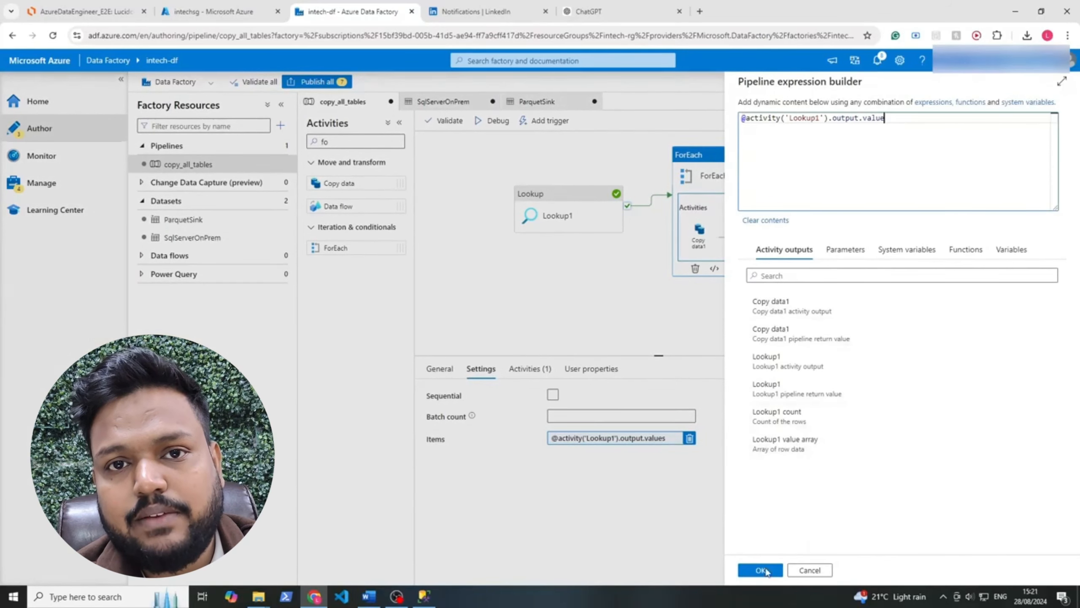
left_click(760, 570)
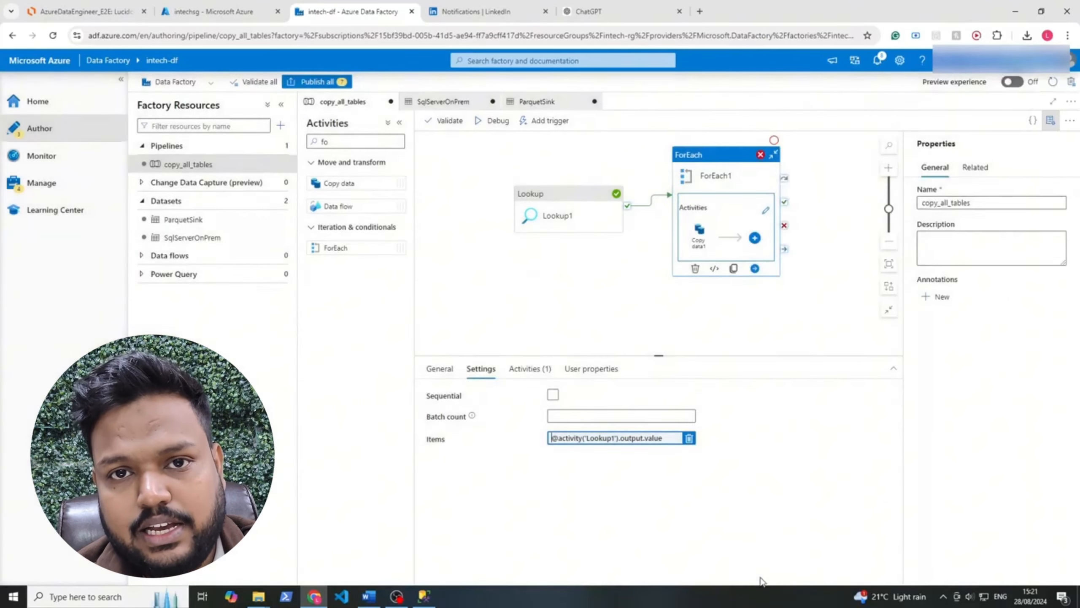
Debug the copy_all_tables pipeline and examine the error message in a failed Copy data1 run's output
left_click(547, 198)
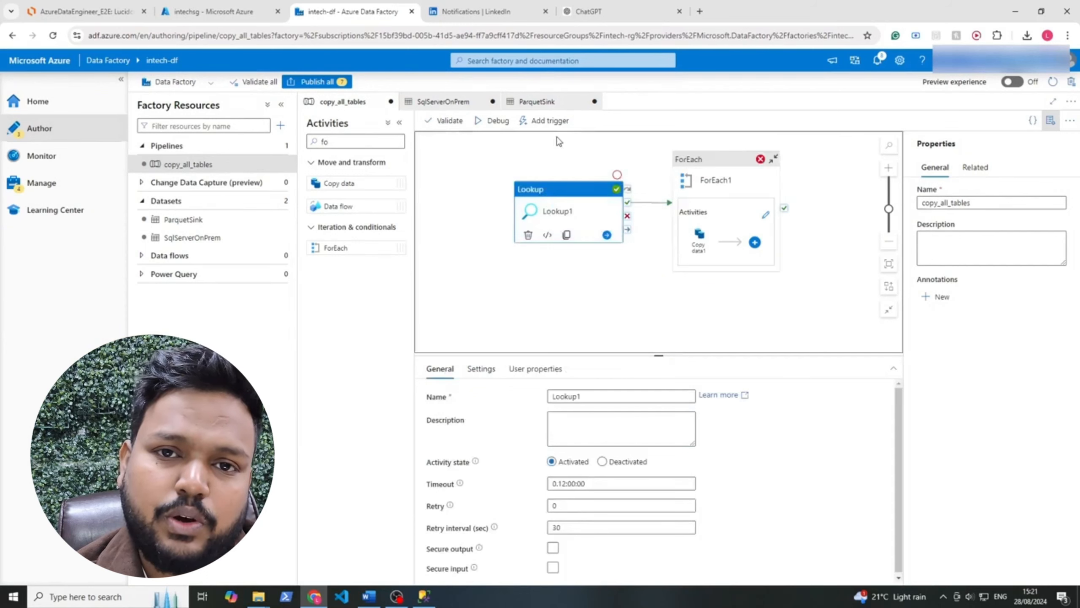
left_click(495, 126)
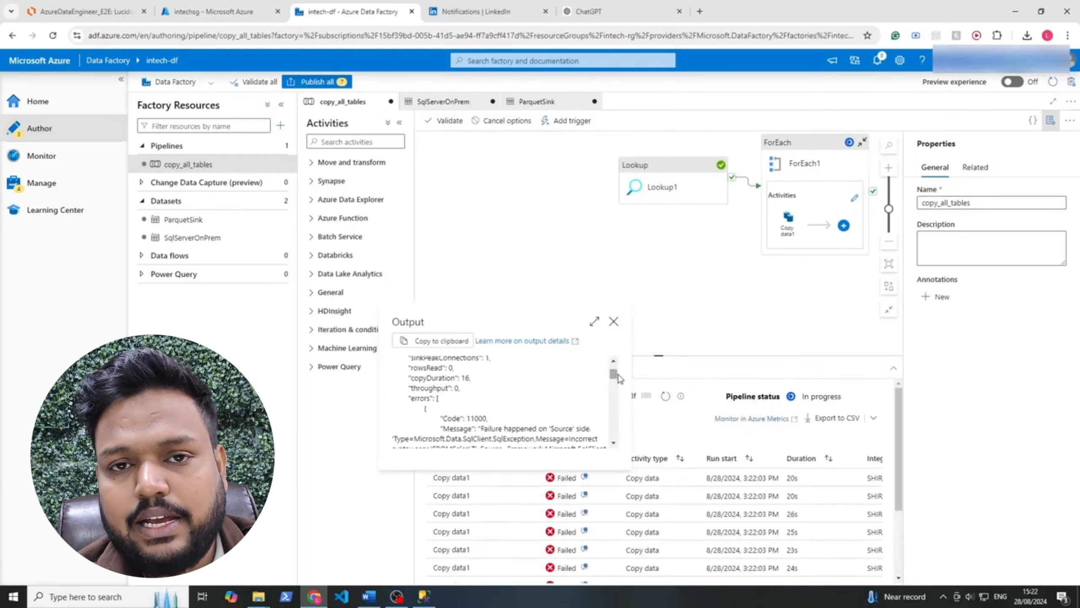
left_click_drag(612, 377, 612, 381)
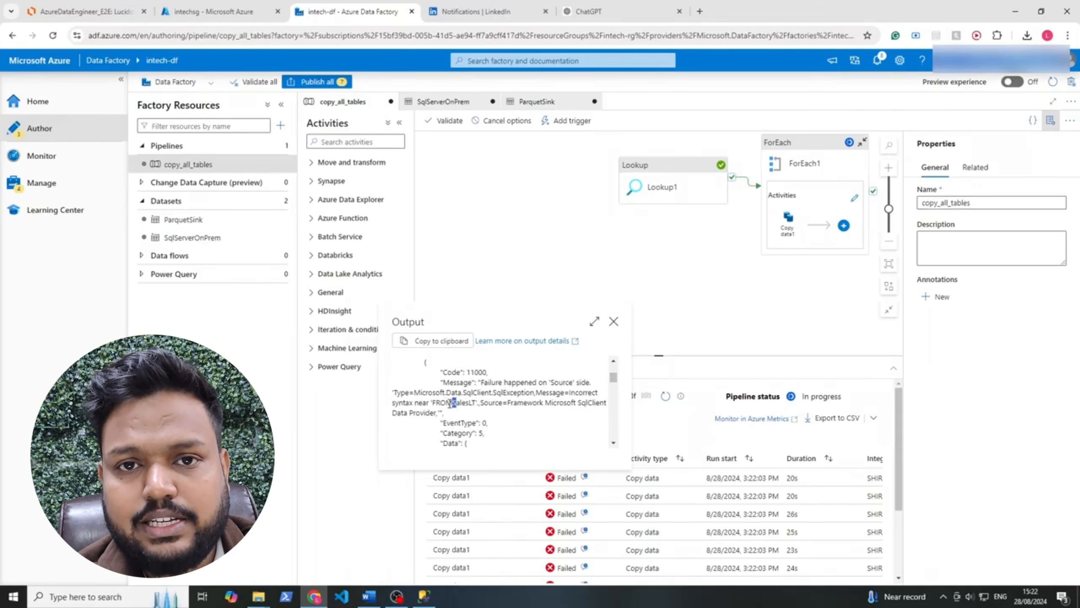
left_click(456, 404)
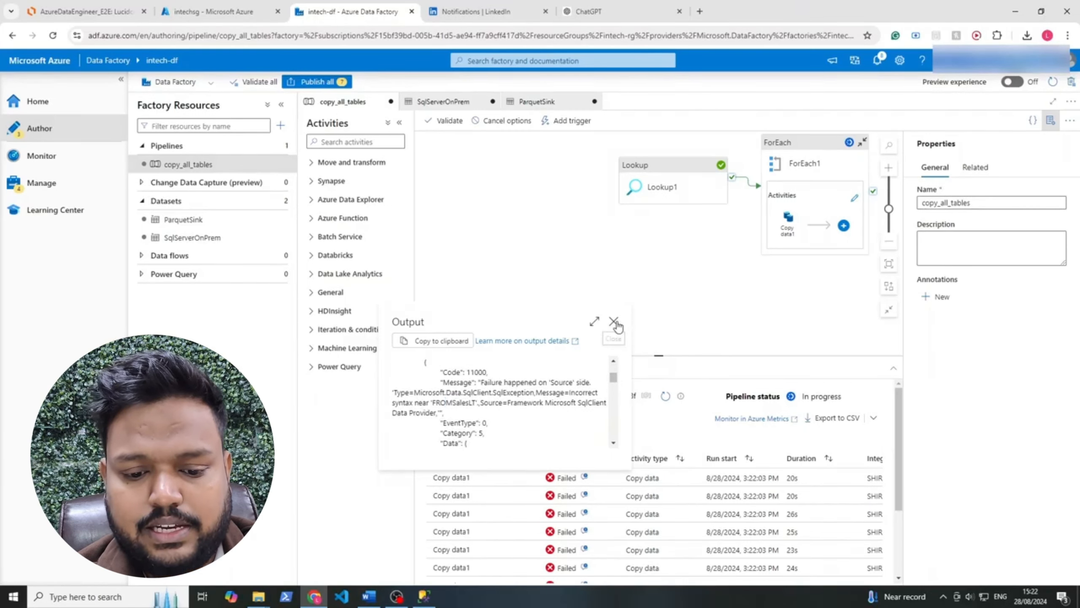
left_click(614, 321)
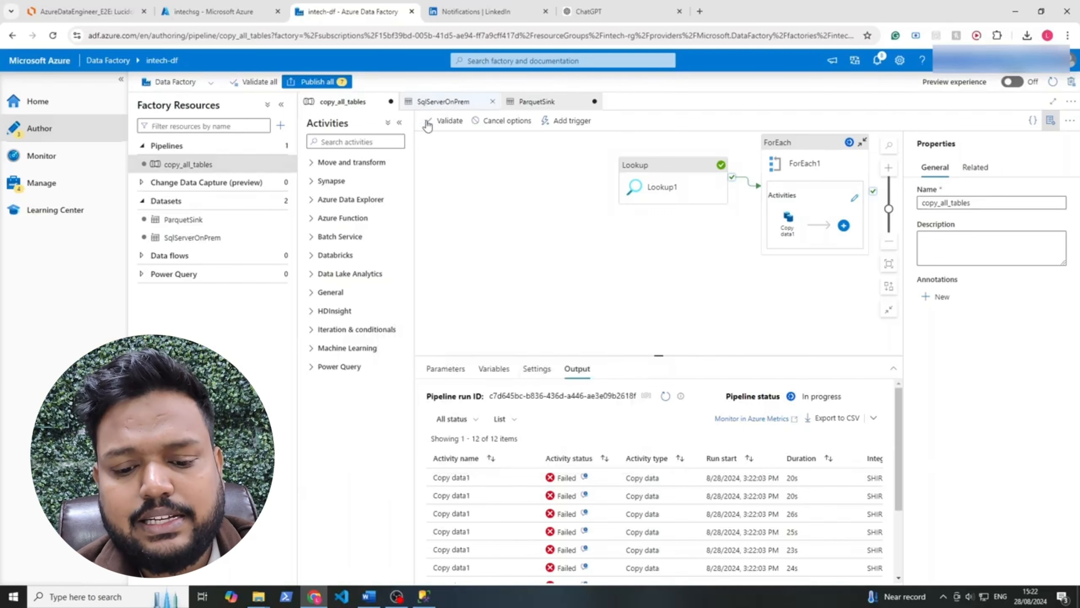
Add a space after FROM in Copy data1's source query: @{concat('SELECT * FROM ', item().SchemaName,'.',item().TableName )}, and return to the main pipeline
left_click(444, 101)
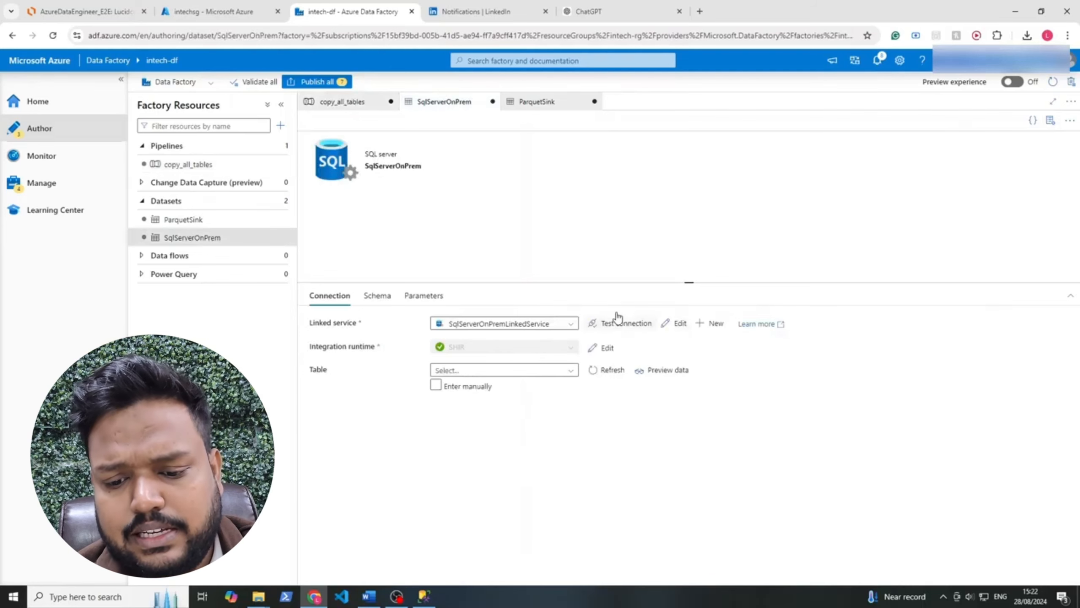
left_click(325, 102)
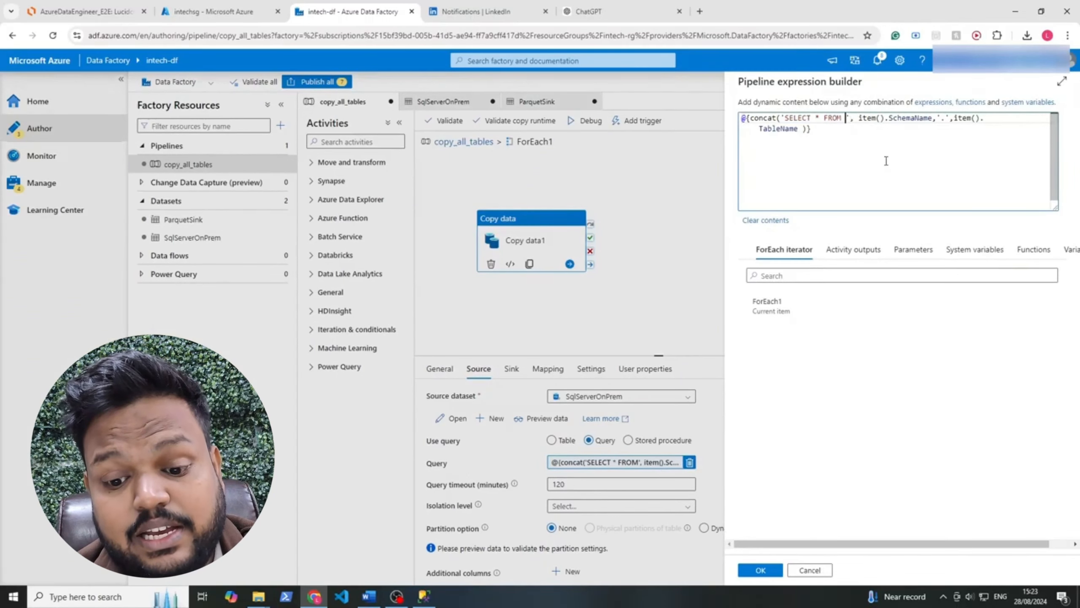
left_click(761, 569)
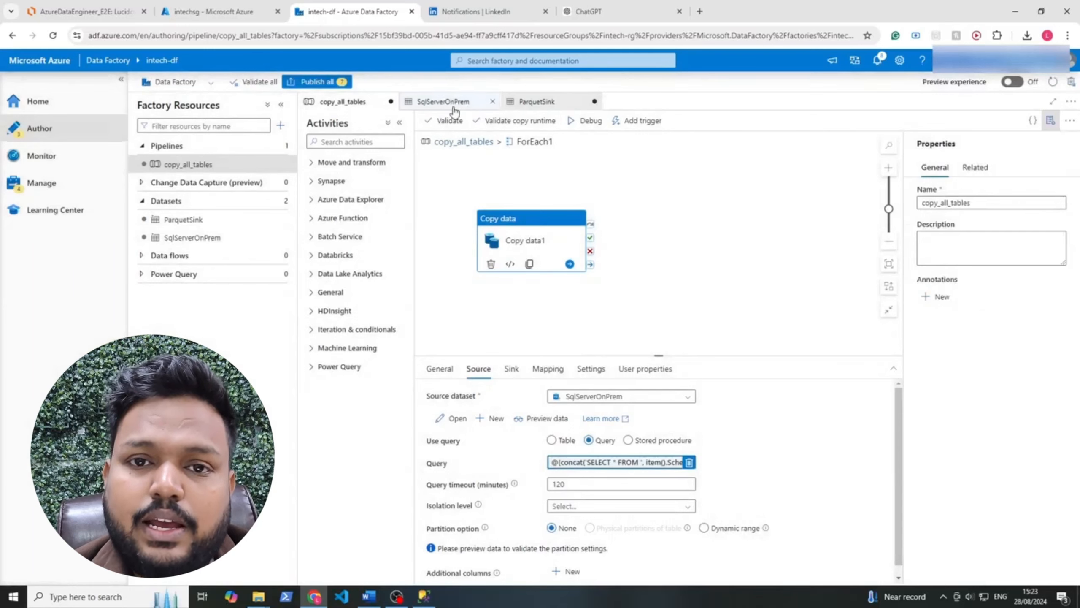
left_click(464, 141)
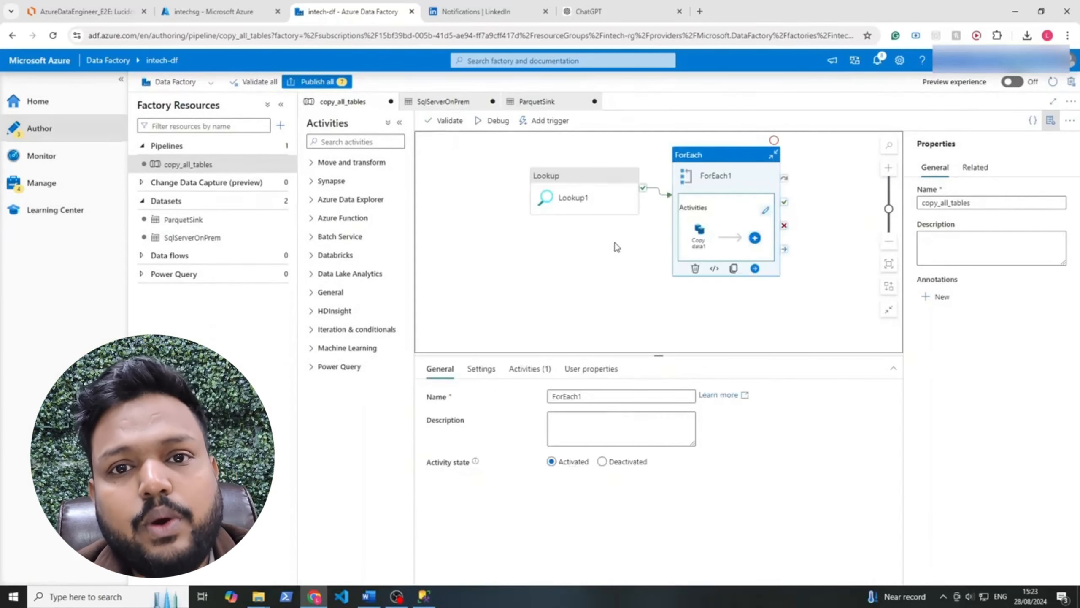
Publish all pending pipeline, dataset and linked service changes to the live environment
left_click(435, 182)
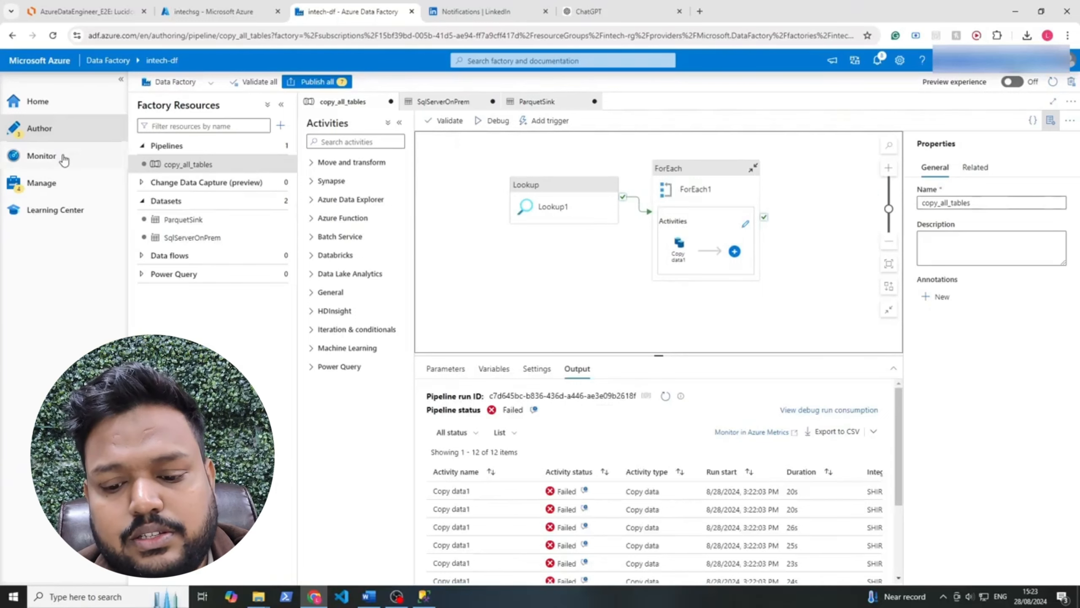
left_click(323, 82)
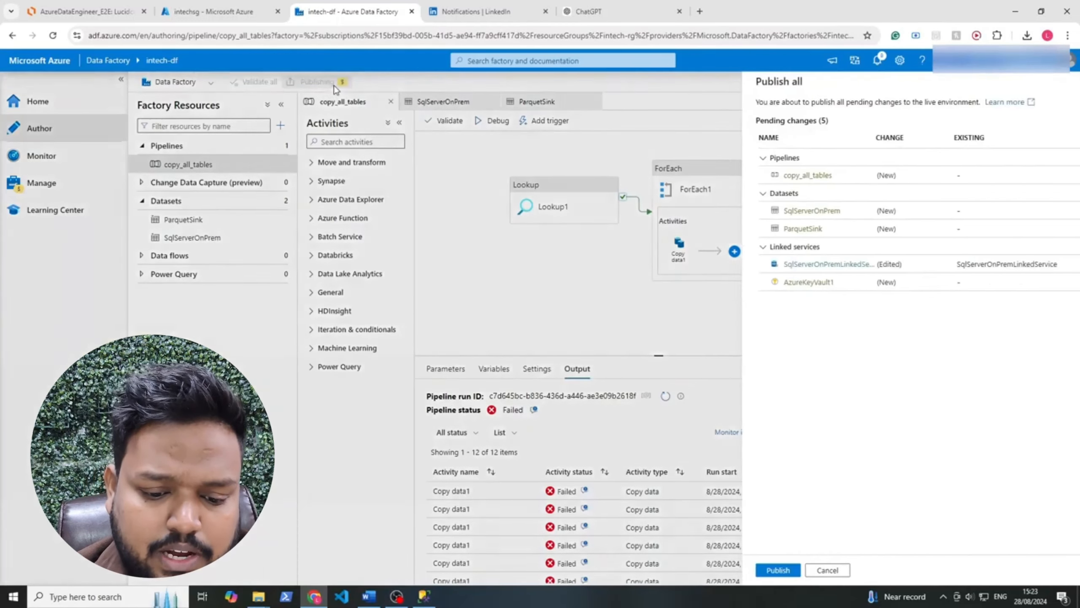
left_click(760, 570)
Manually trigger an immediate run of the published copy_all_tables pipeline
left_click(515, 181)
left_click(549, 120)
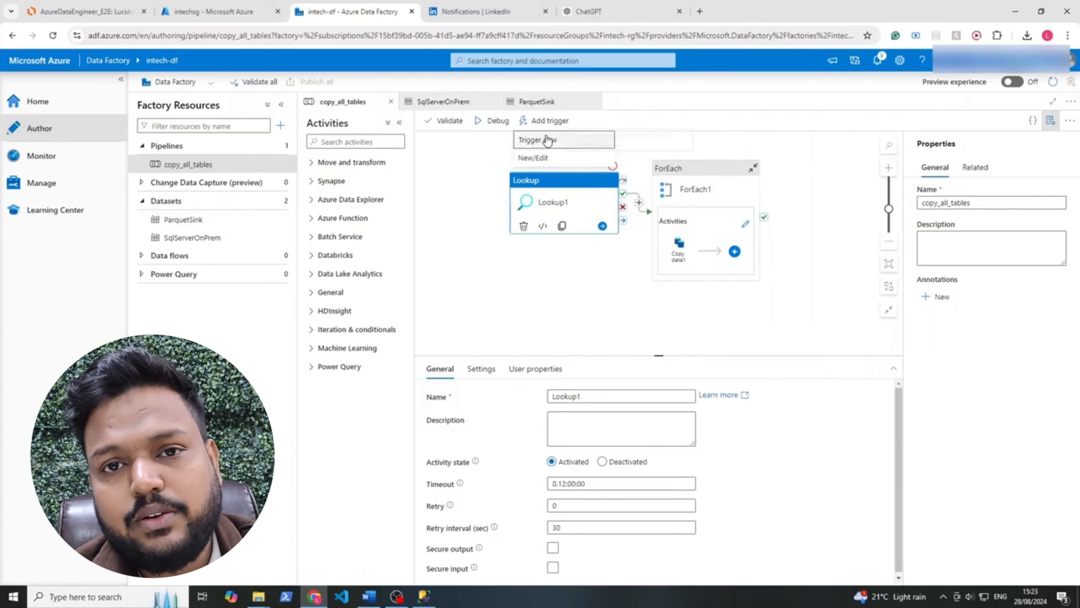
left_click(546, 141)
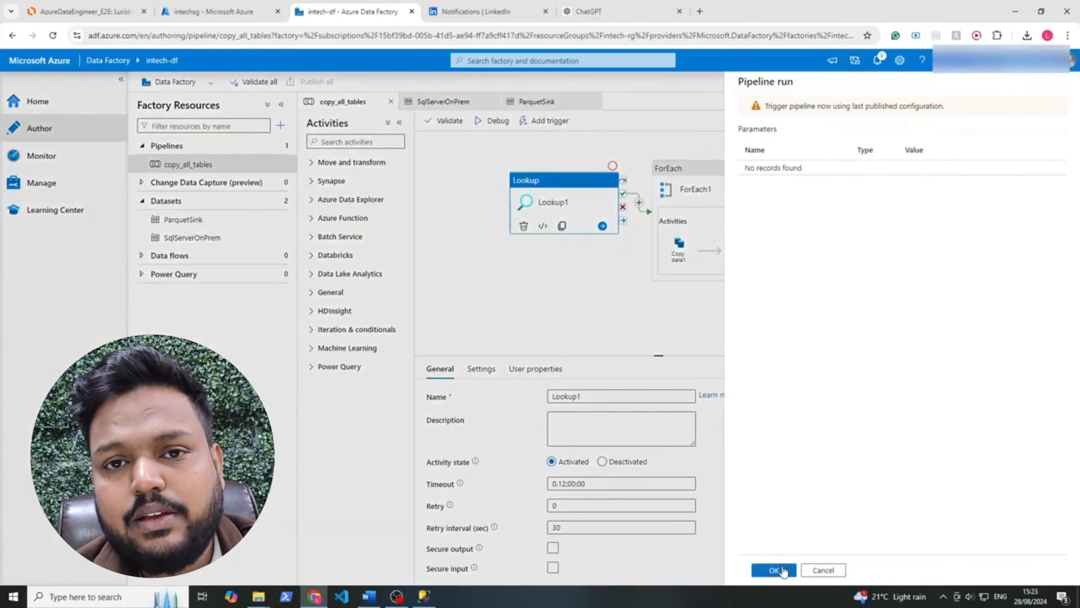
left_click(774, 570)
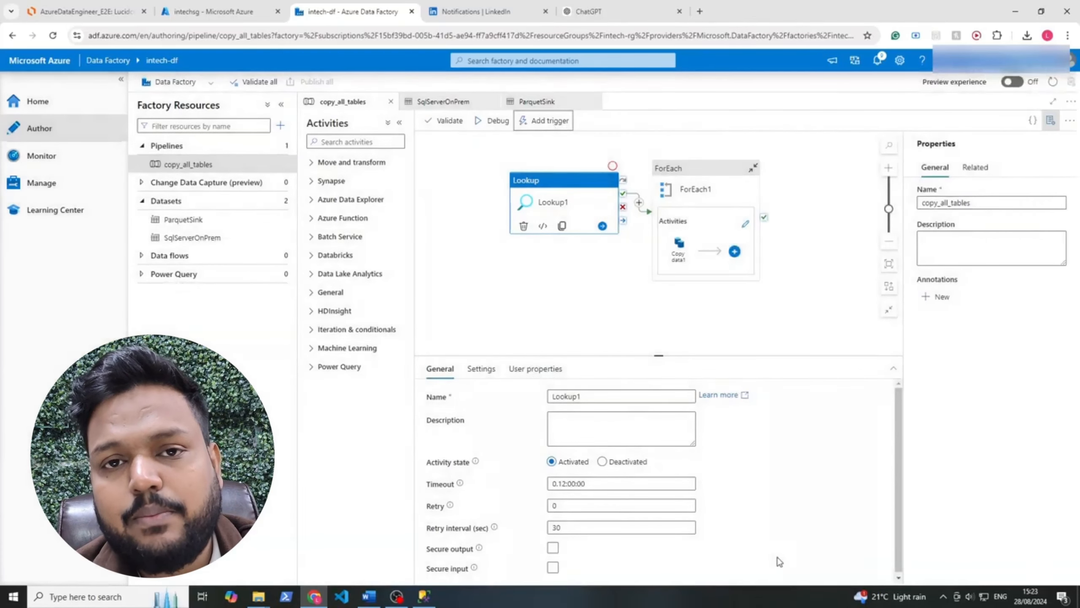
left_click(583, 305)
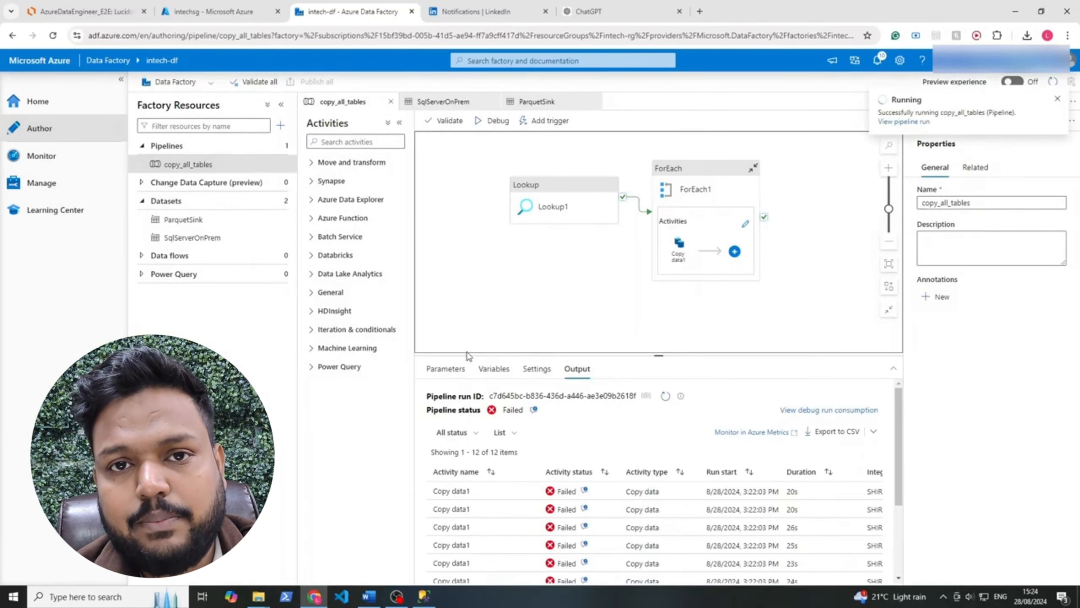
Find the triggered copy_all_tables run in monitoring, refresh its status, and examine its individual activity runs
left_click(447, 368)
left_click(34, 163)
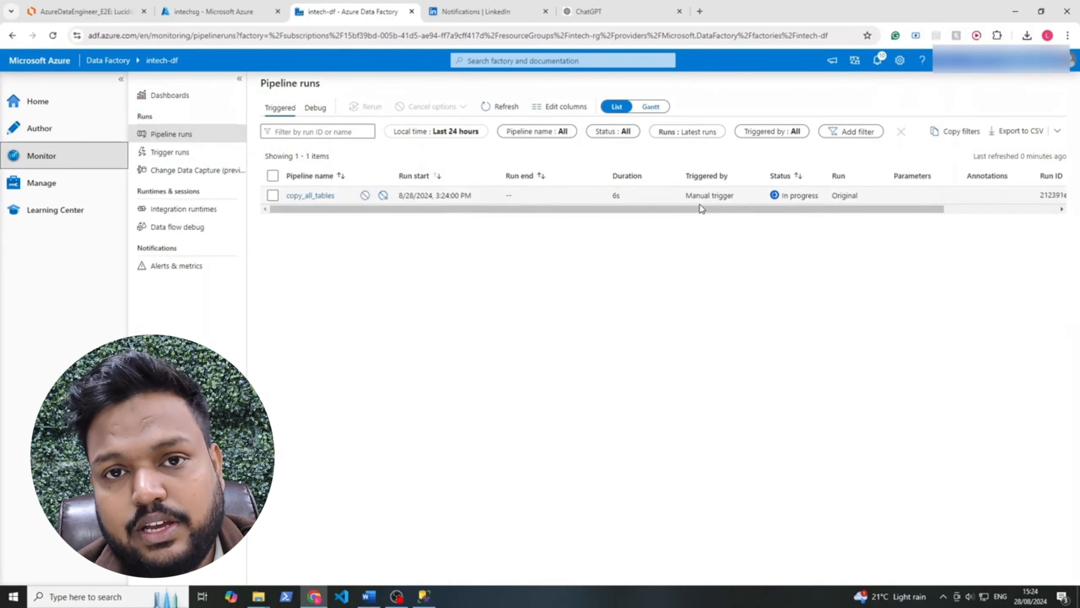
left_click_drag(741, 197, 685, 197)
left_click(687, 232)
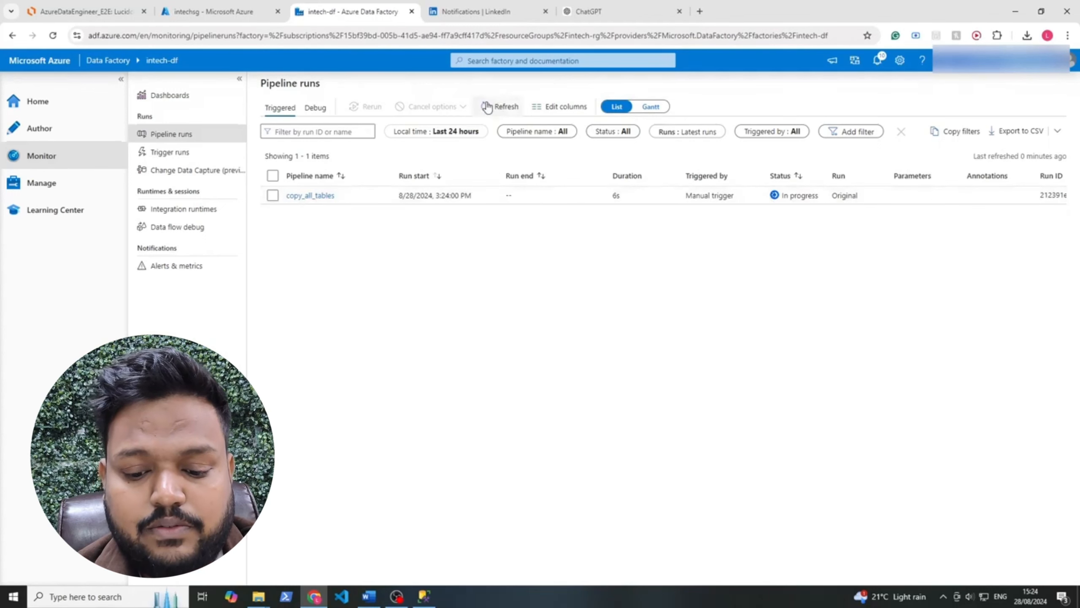
left_click(496, 107)
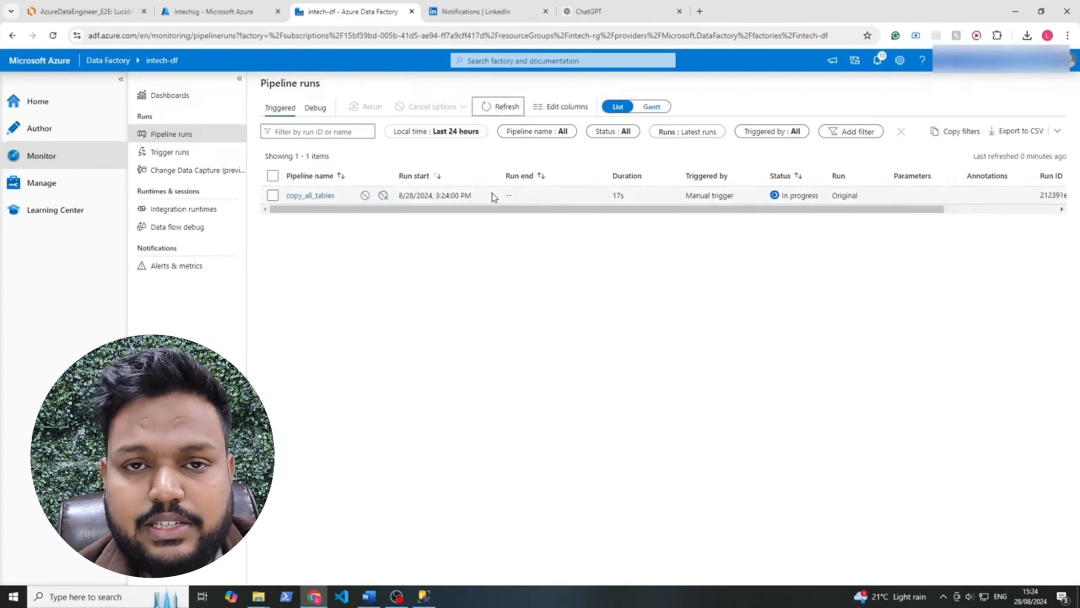
left_click(308, 197)
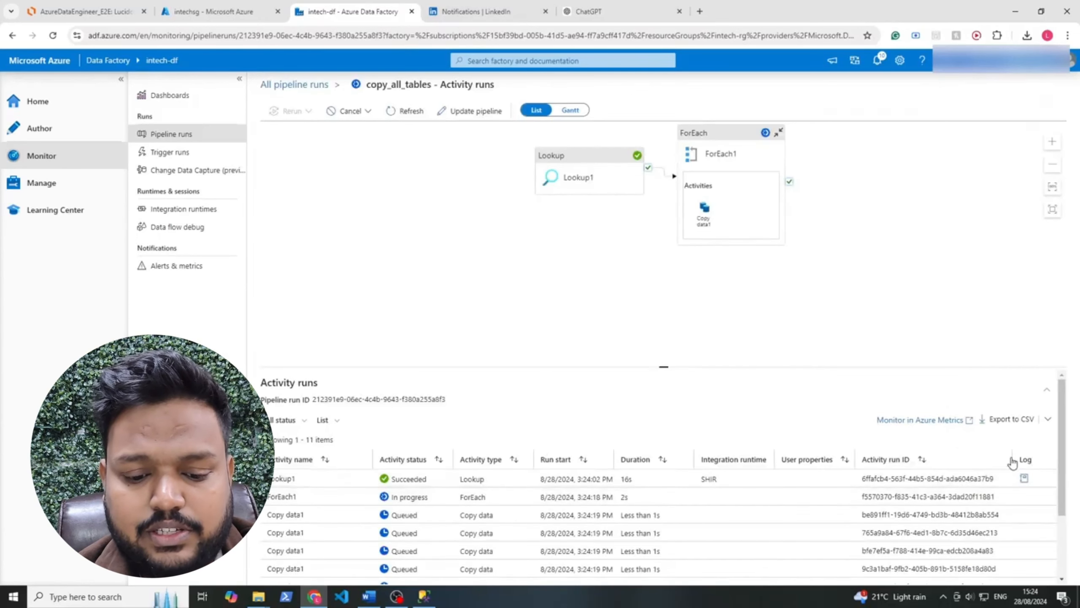
scroll(1063, 467, "down", 1)
scroll(1063, 467, "down", 2)
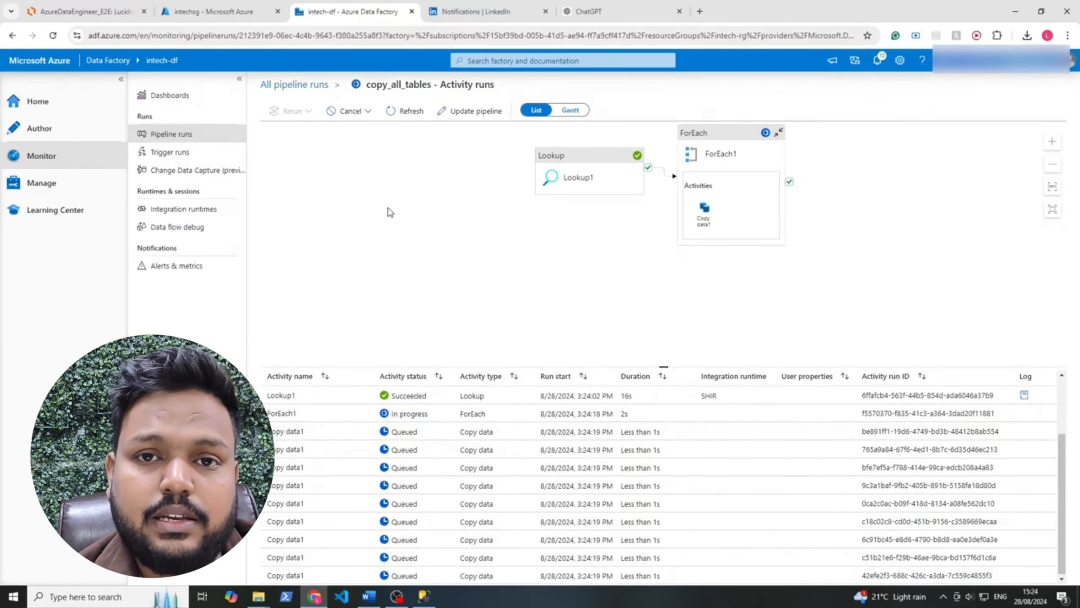
Refresh the activity runs to follow the Copy data1 statuses, and check the copy details of one succeeded run
left_click(409, 111)
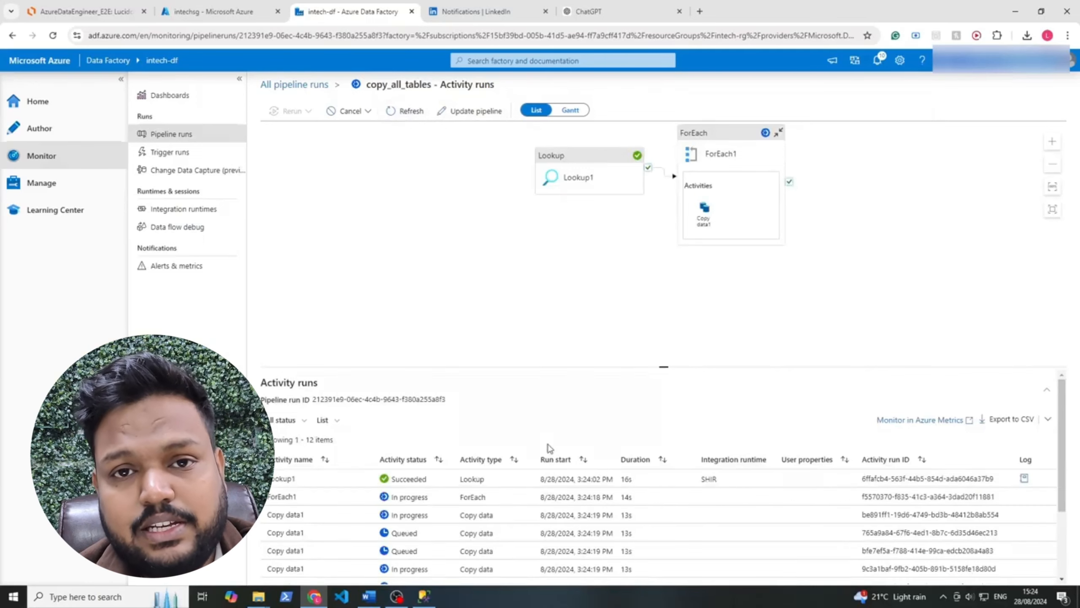
scroll(553, 509, "down", 3)
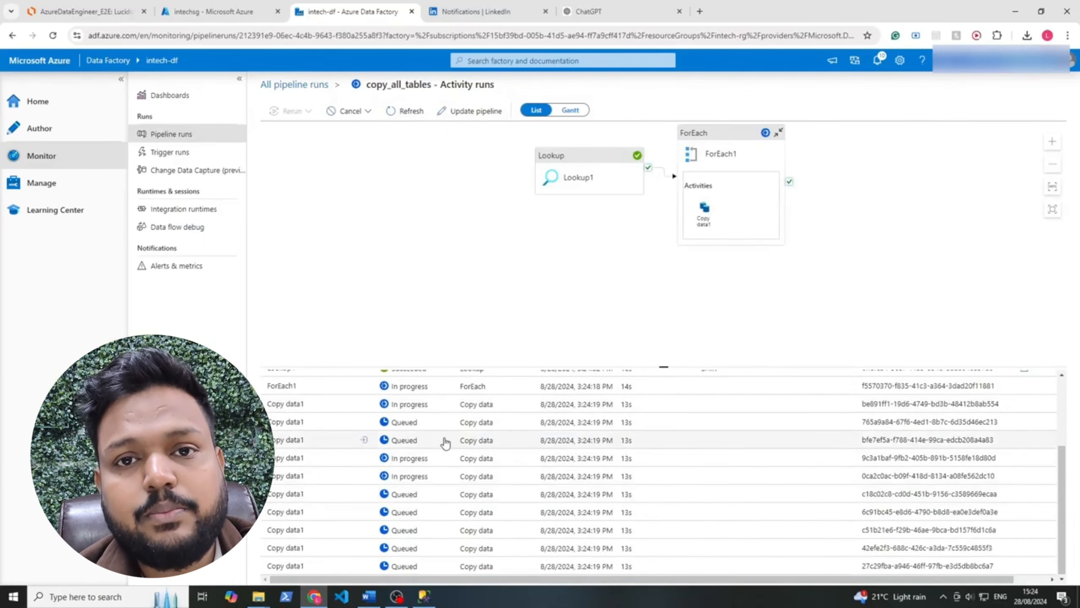
scroll(445, 443, "up", 1)
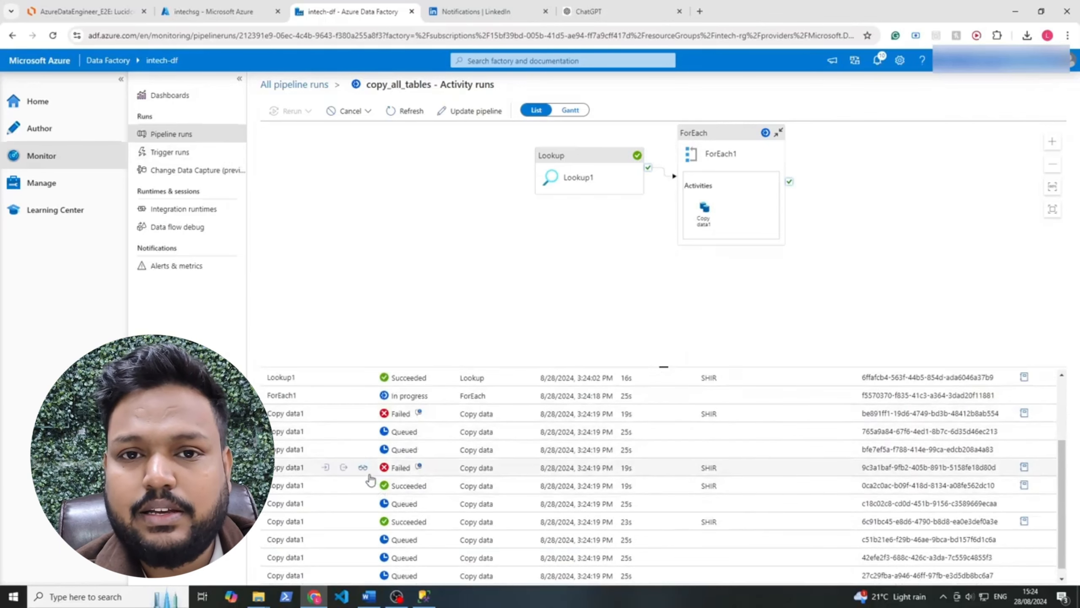
left_click(364, 487)
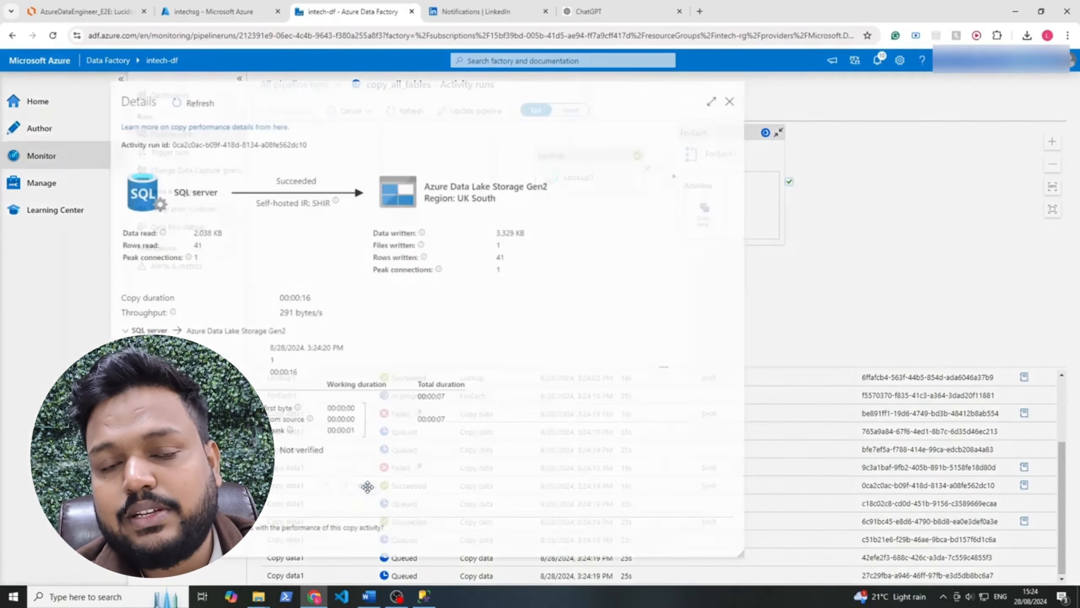
left_click(749, 89)
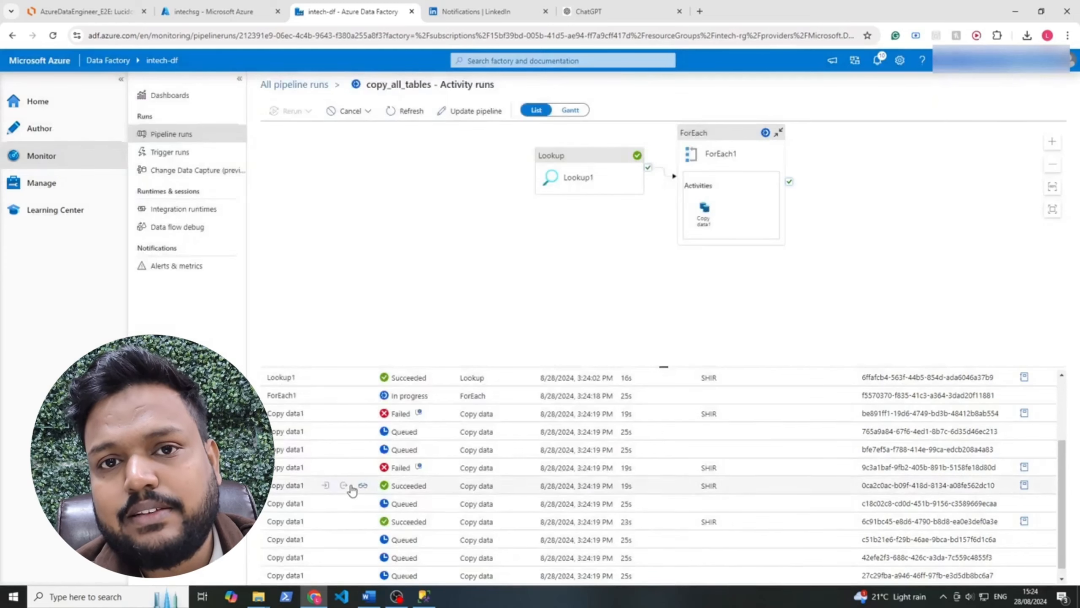
left_click(419, 111)
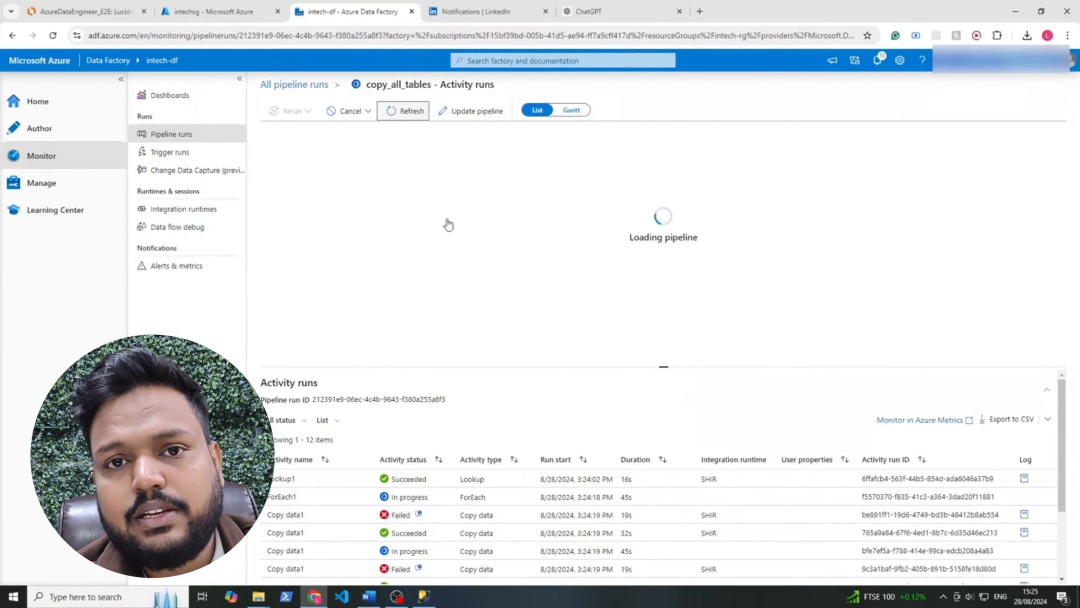
scroll(464, 491, "down", 3)
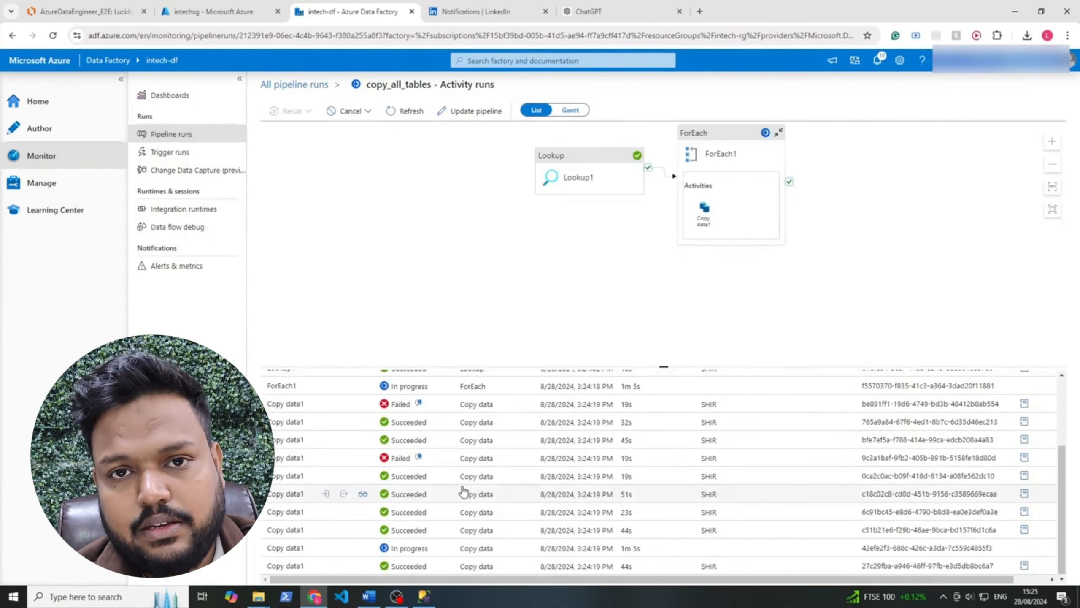
scroll(403, 427, "up", 1)
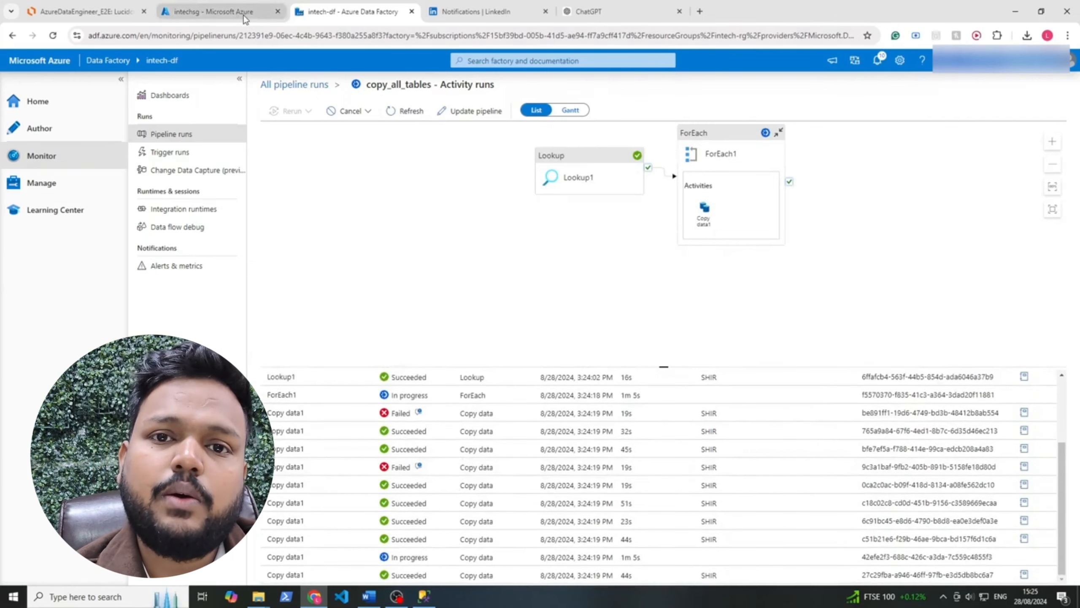
Switch to the intechsg storage account in the Azure portal and inspect the bronze container's folders down to the copied Parquet file
left_click(212, 11)
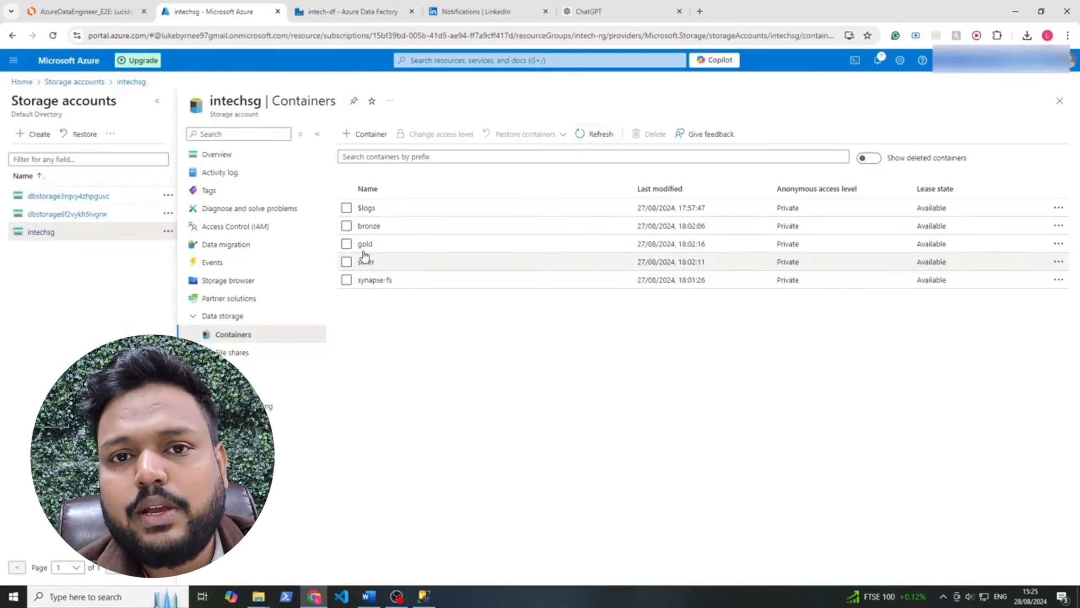
left_click(370, 225)
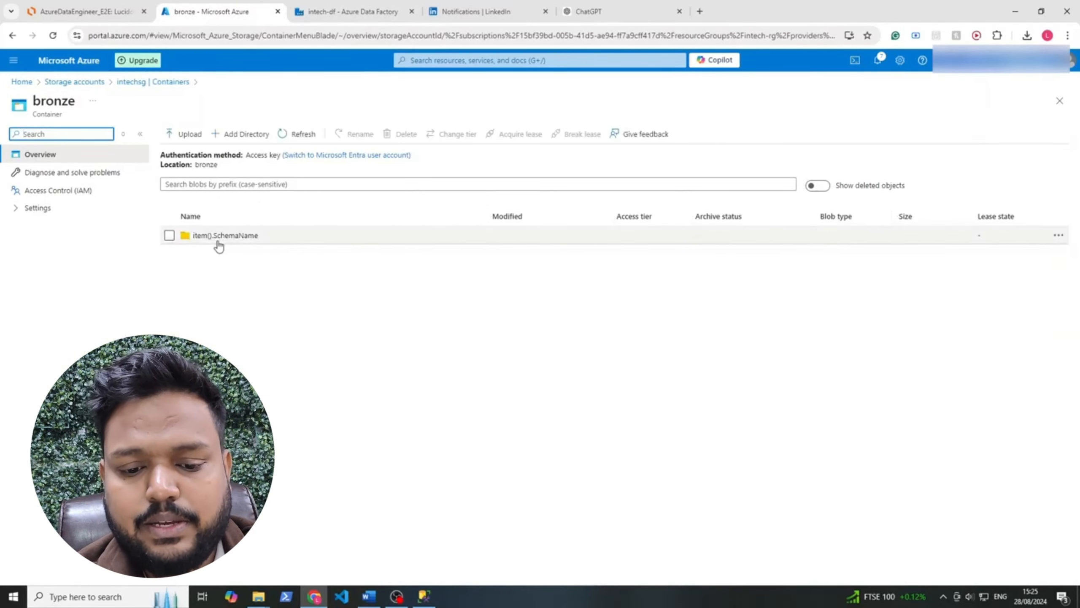
left_click(245, 240)
left_click(215, 253)
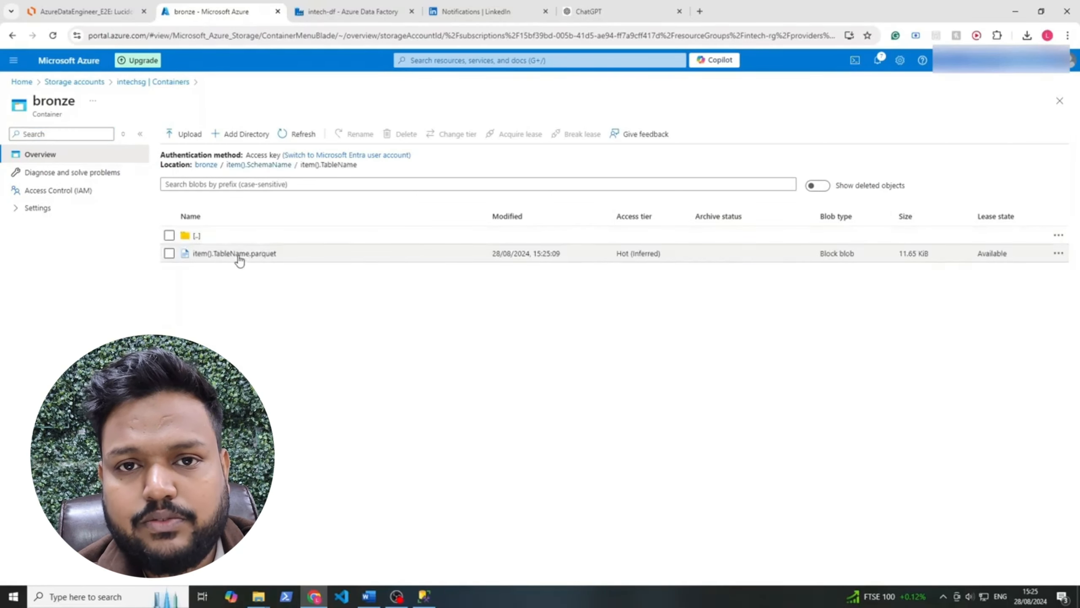
Switch back to Azure Data Factory and open the Copy data1 activity inside ForEach1 of the copy_all_tables pipeline for editing
left_click(386, 13)
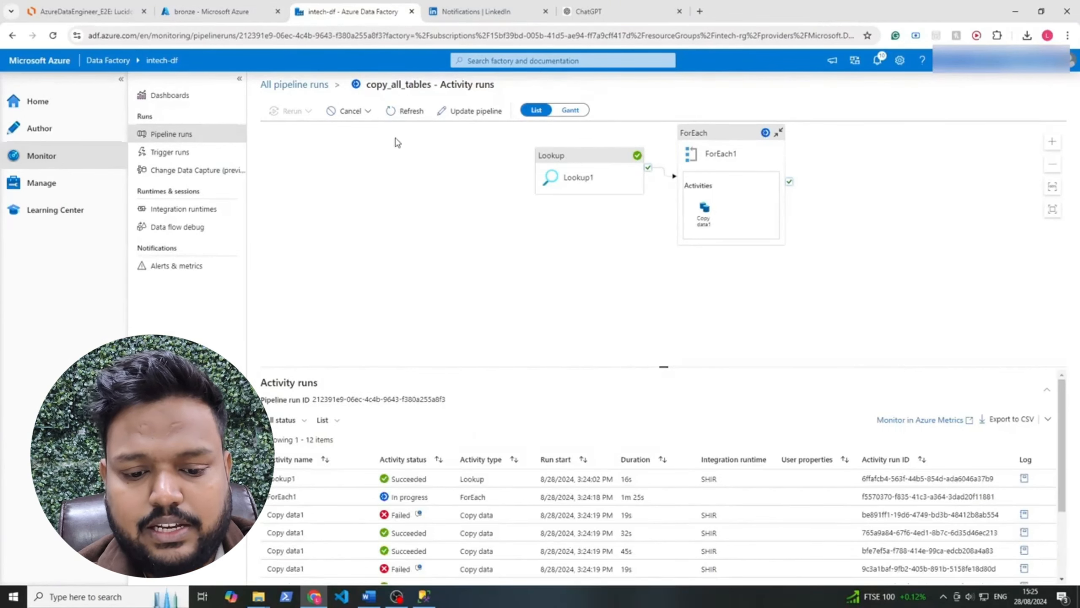
left_click(43, 106)
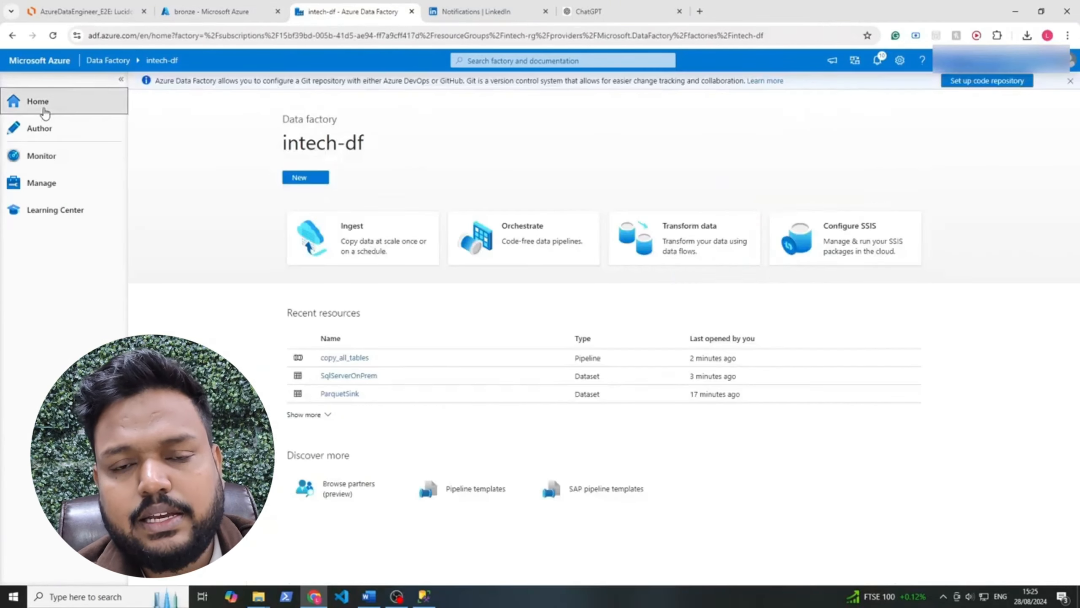
left_click(63, 141)
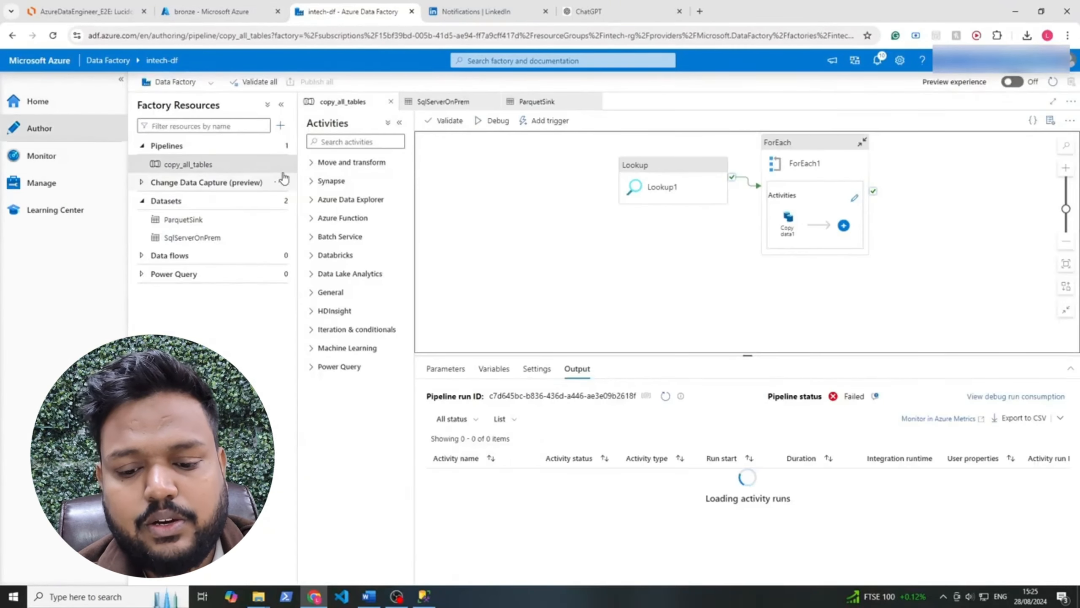
left_click(750, 240)
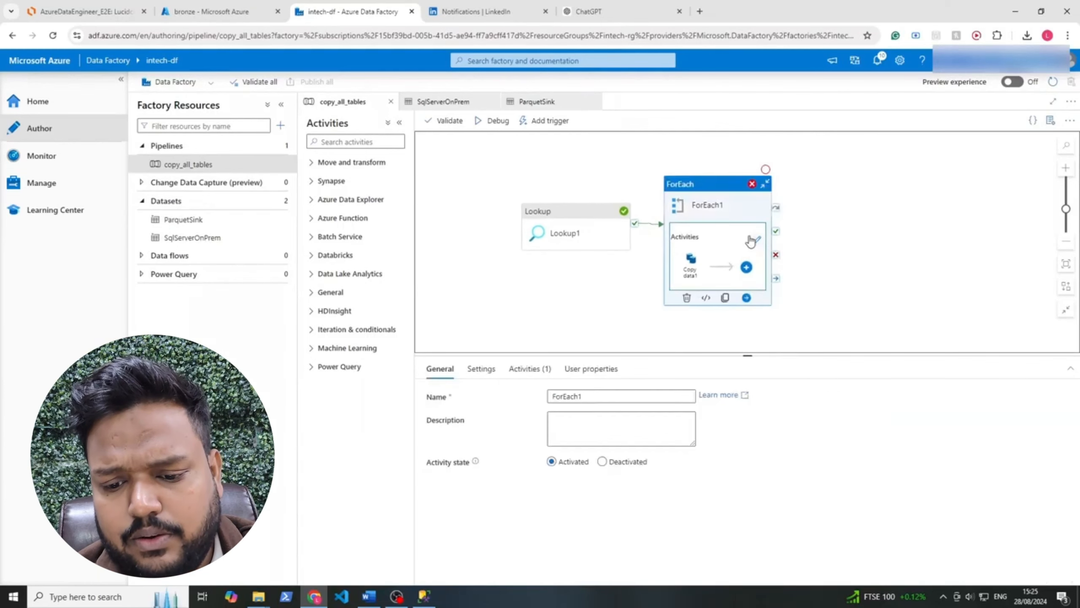
left_click(758, 234)
left_click(693, 222)
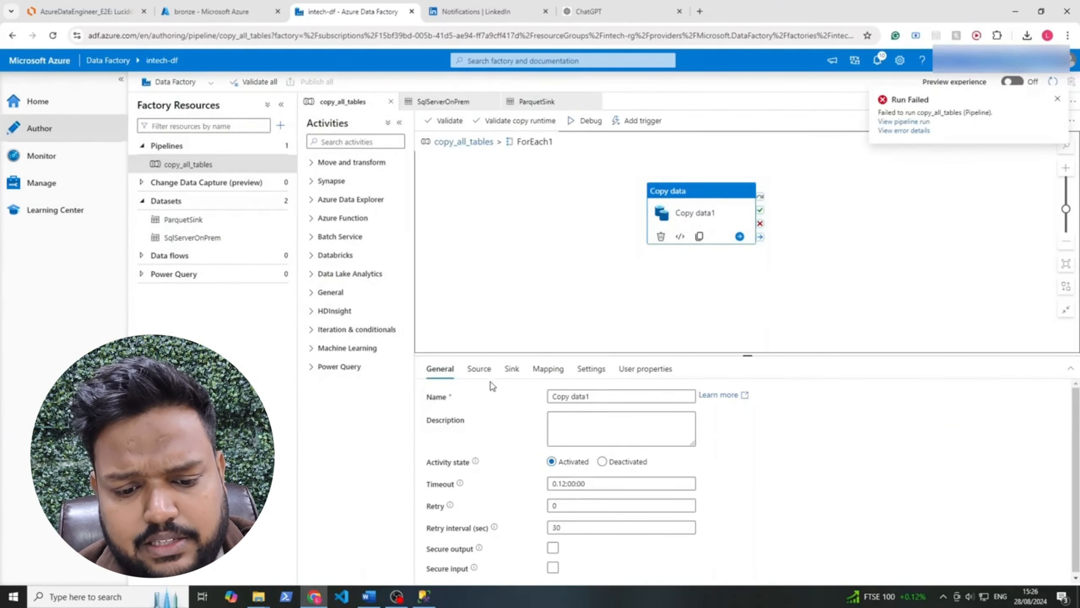
Check Copy data1's source query expression, which concatenates SELECT * FROM with the current item's SchemaName and TableName
left_click(480, 369)
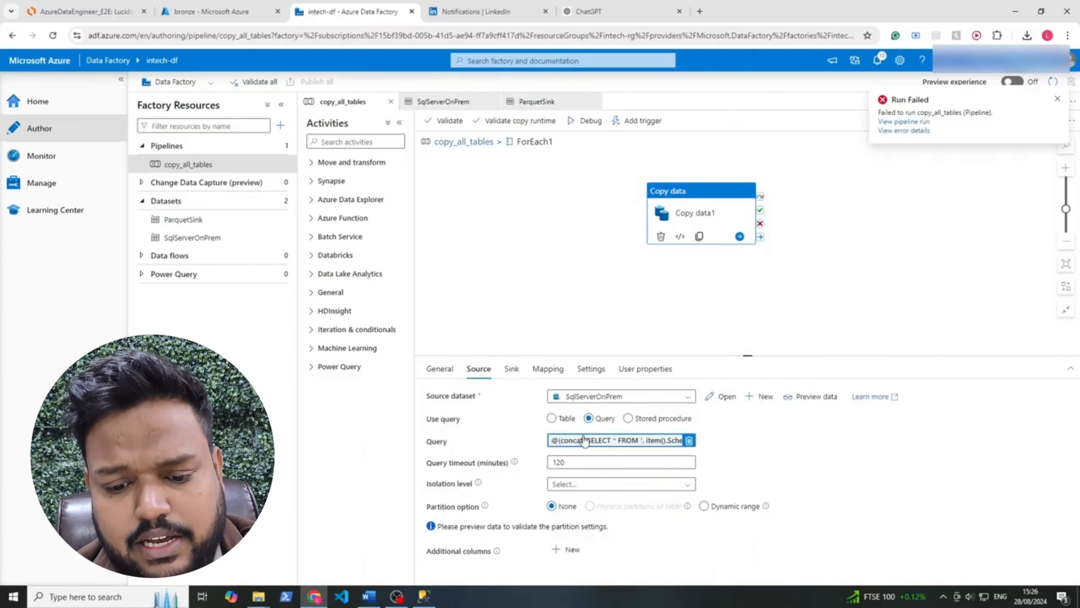
left_click(605, 443)
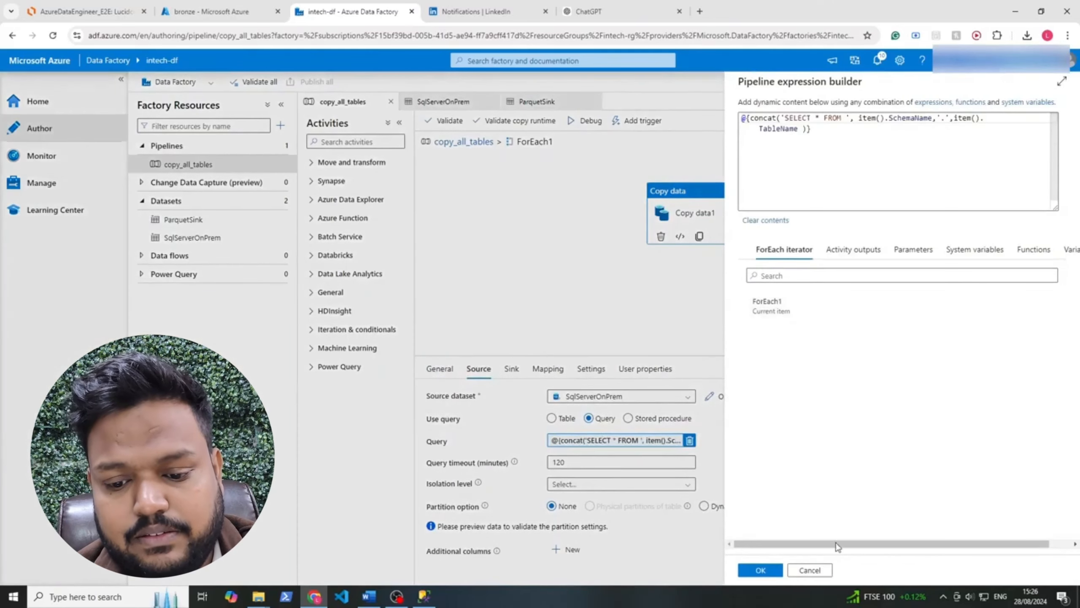
type(".")
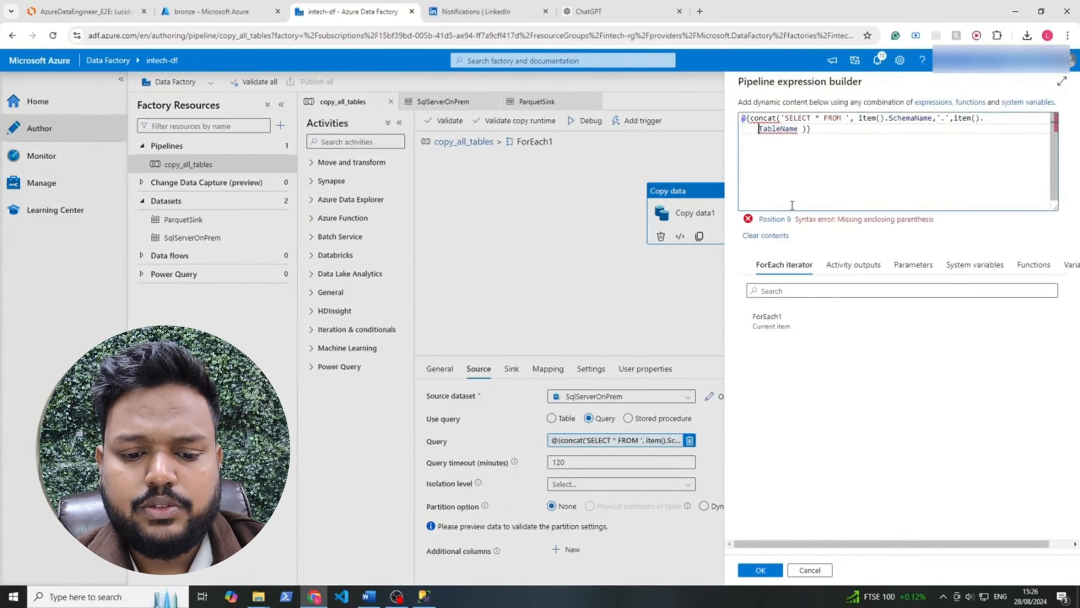
left_click(761, 570)
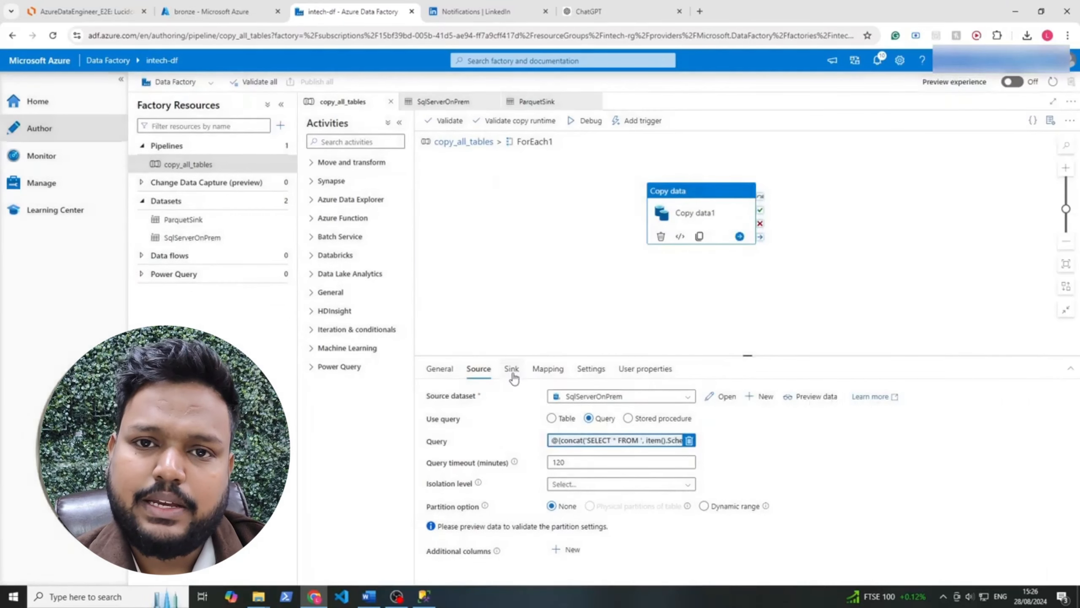
left_click(516, 380)
left_click(703, 452)
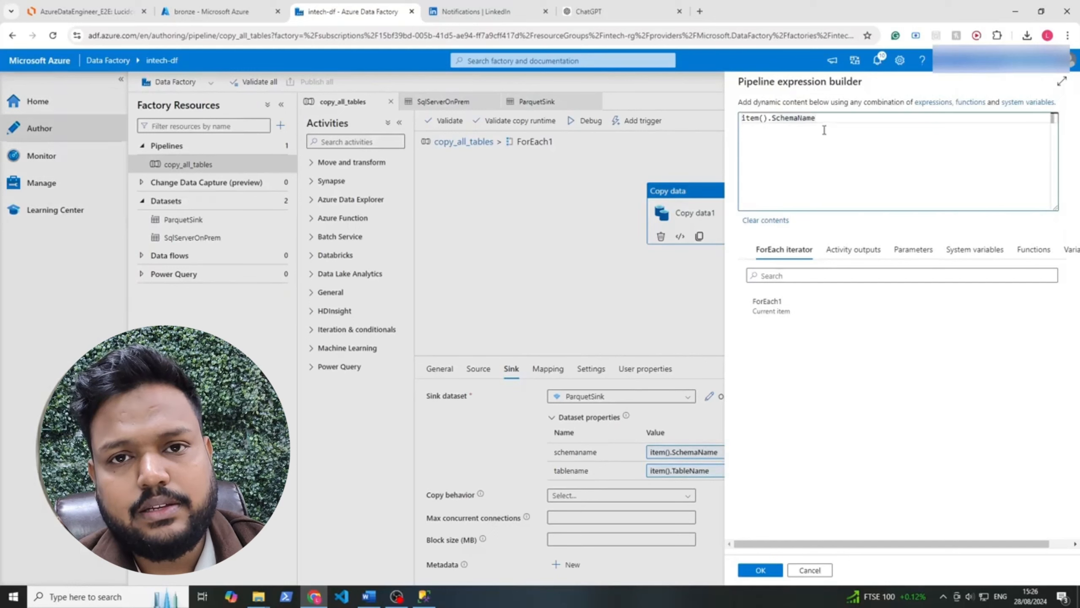
double_click(760, 118)
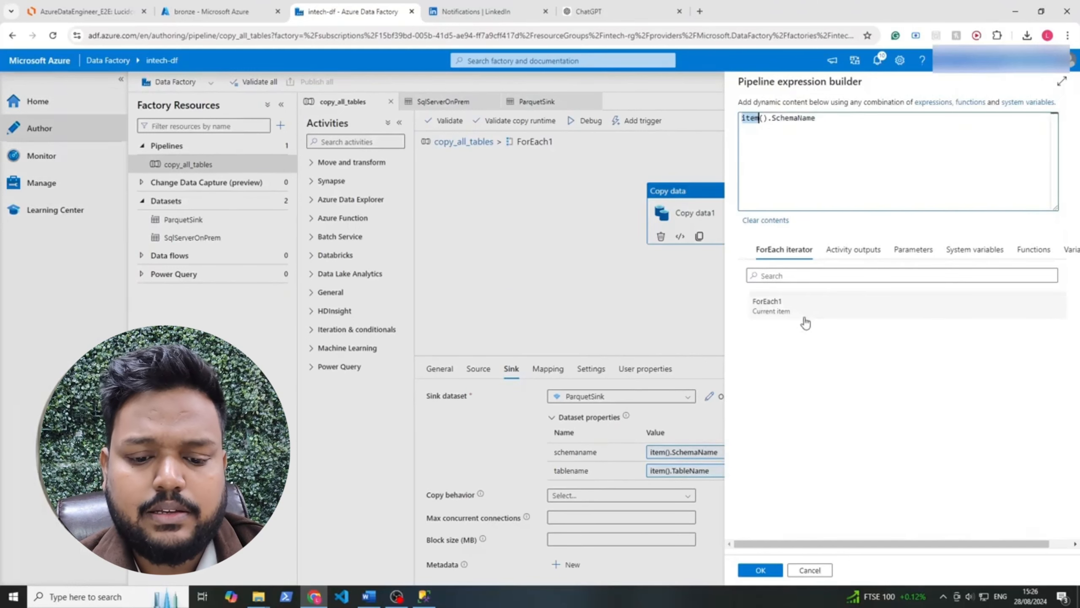
left_click(778, 307)
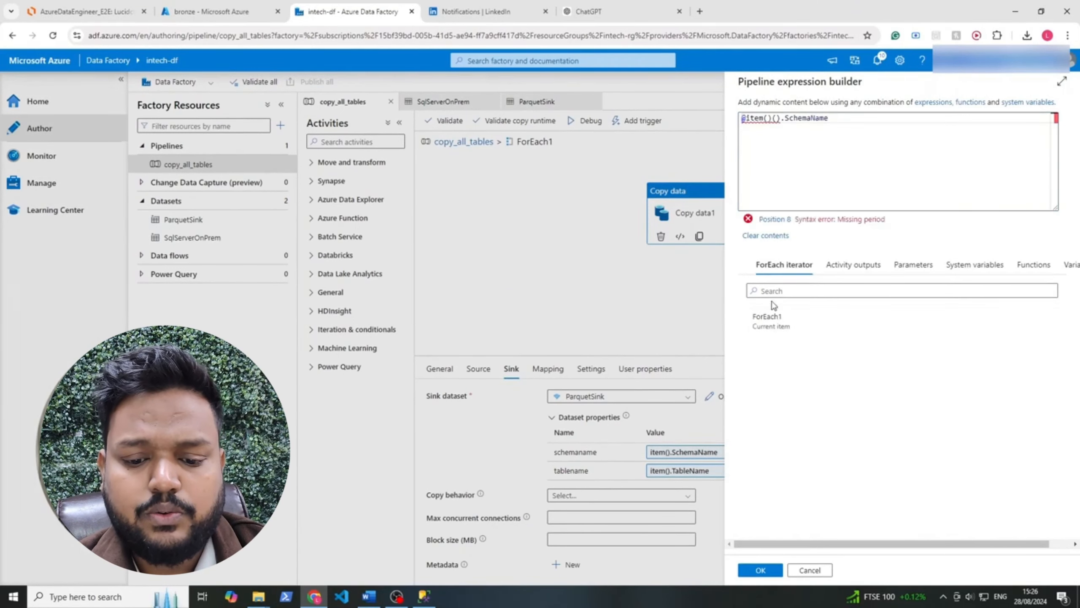
left_click(769, 130)
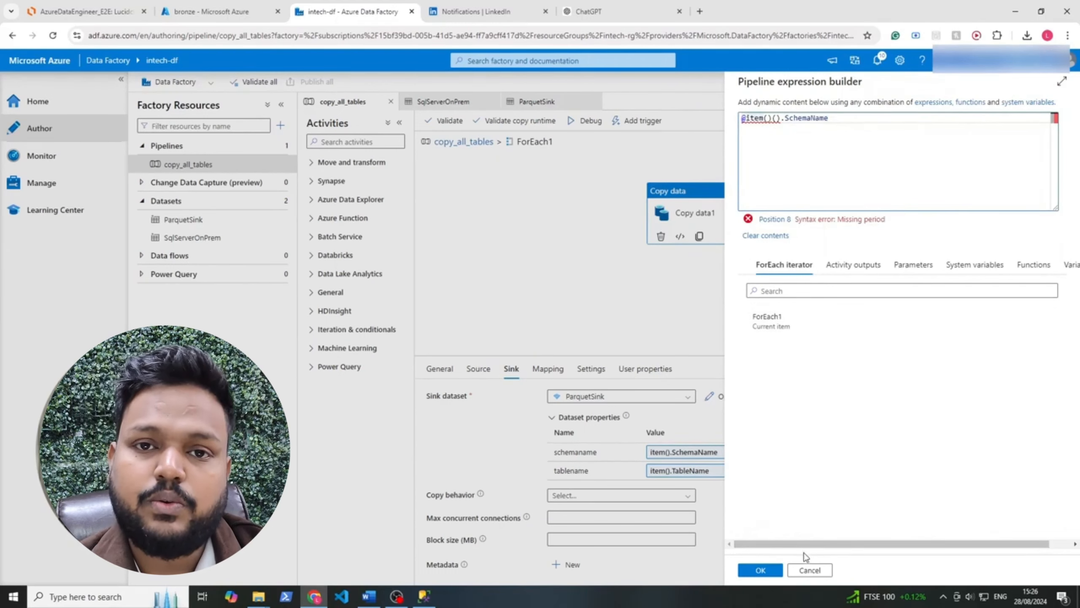
left_click(809, 570)
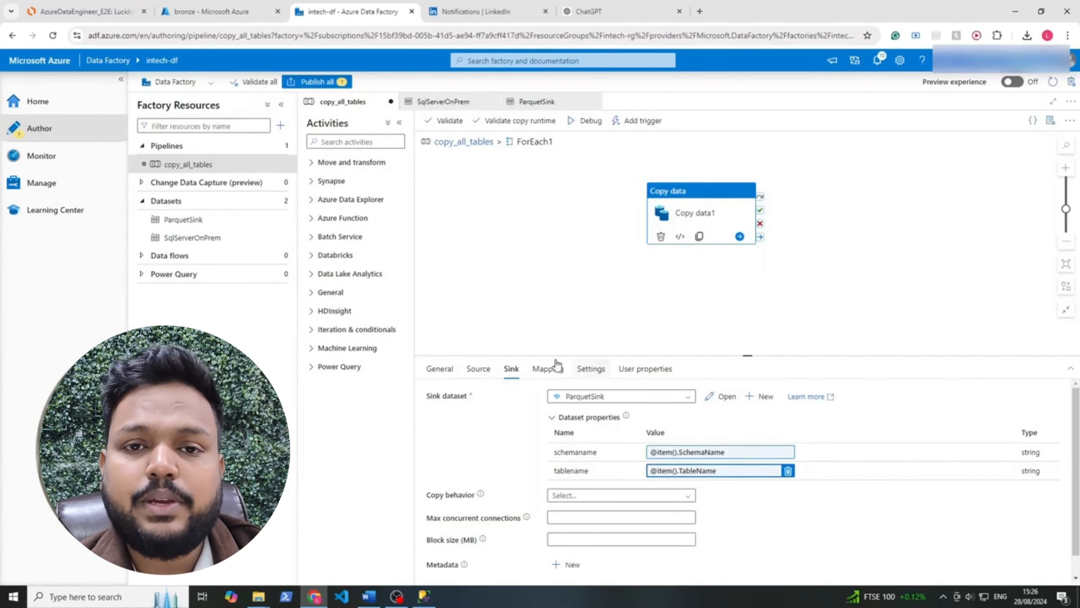
Publish the pending copy_all_tables changes and go back to the main pipeline canvas with Lookup1 and ForEach1
left_click(336, 82)
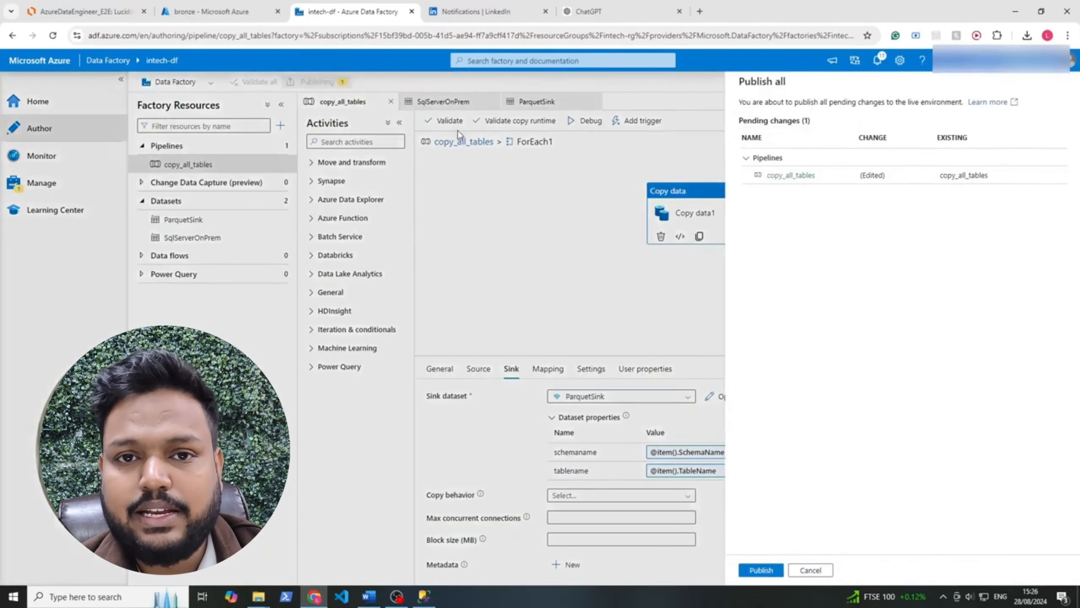
left_click(754, 570)
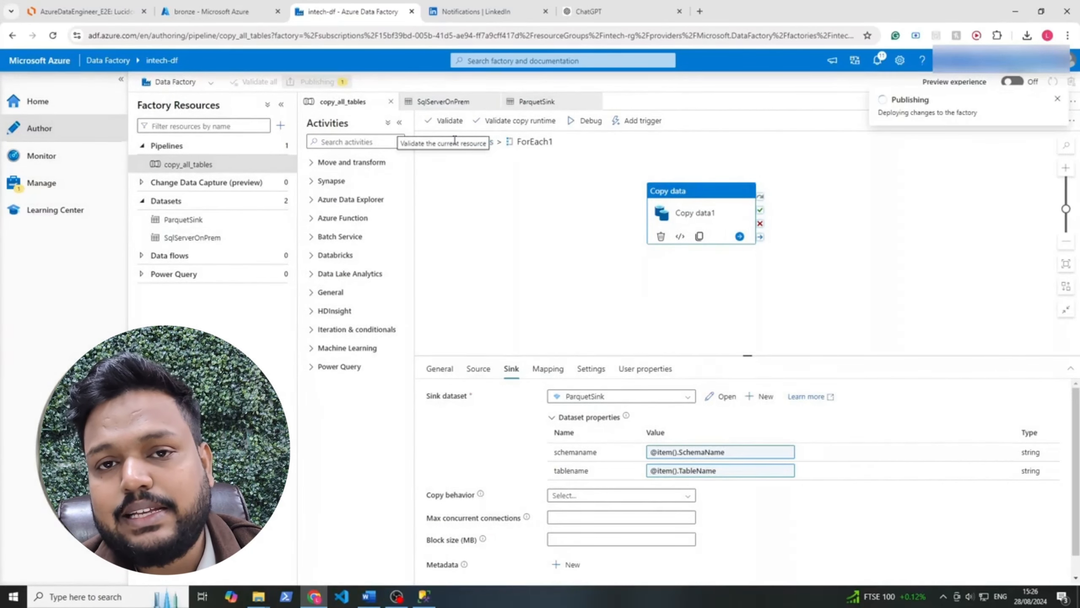
left_click(485, 142)
left_click(697, 227)
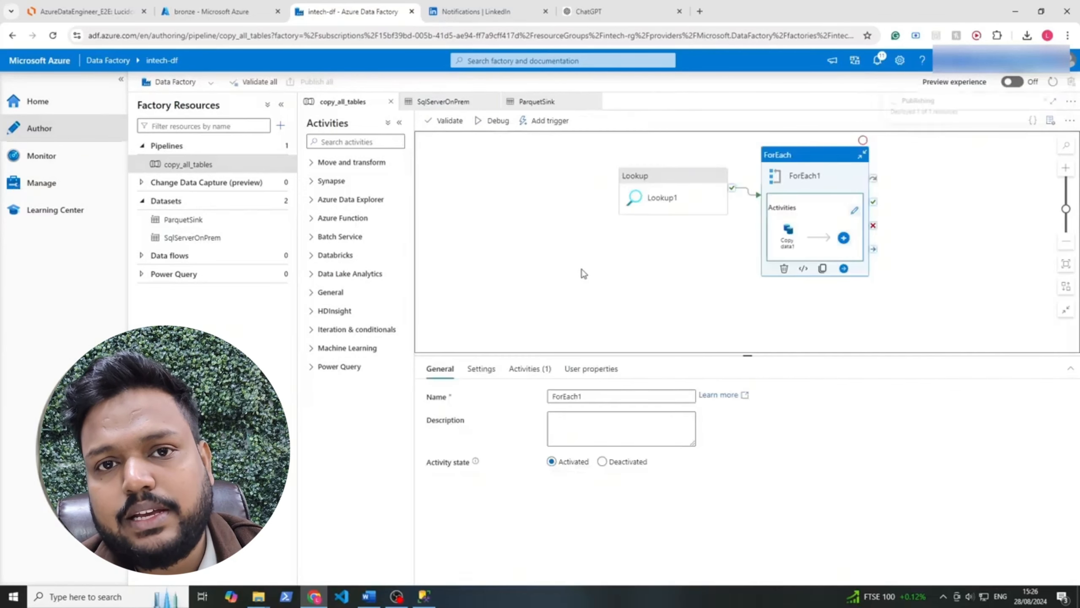
left_click(683, 184)
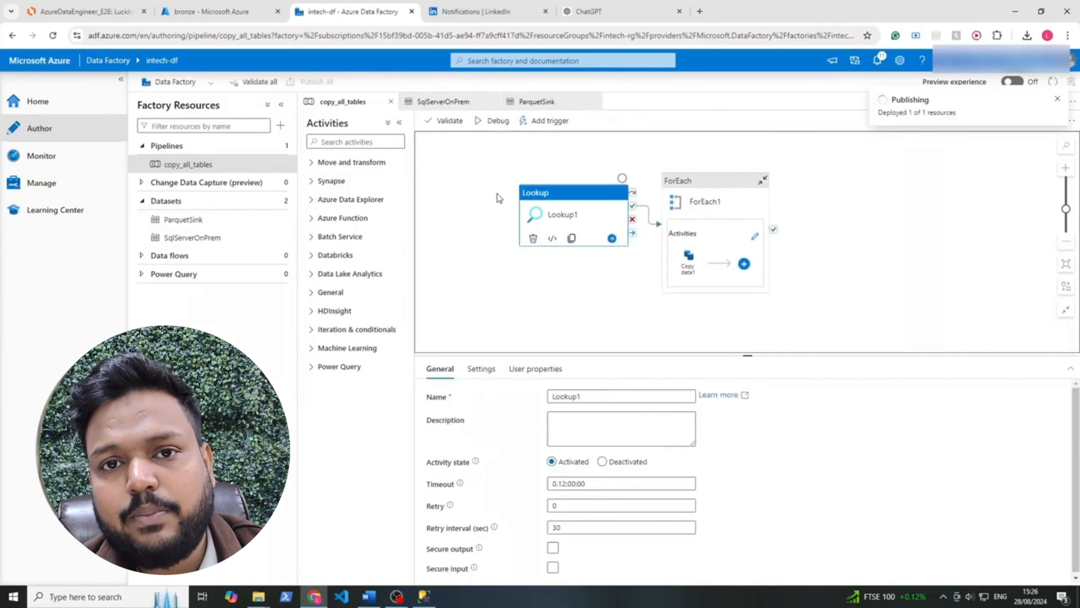
Start another immediate manual run of copy_all_tables with the corrected sink parameters
left_click(549, 120)
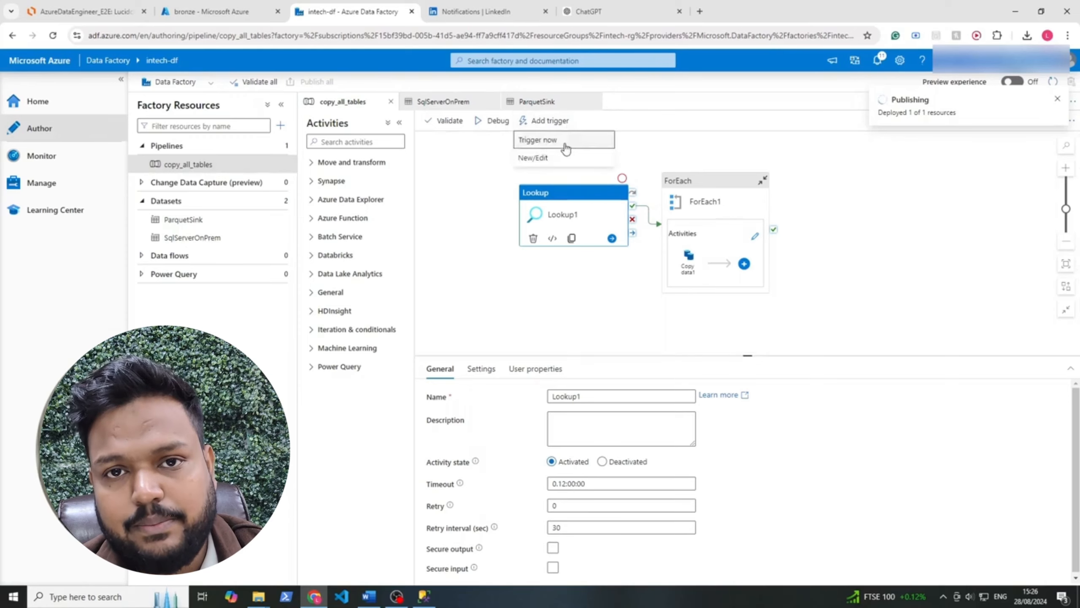
left_click(567, 140)
left_click(774, 570)
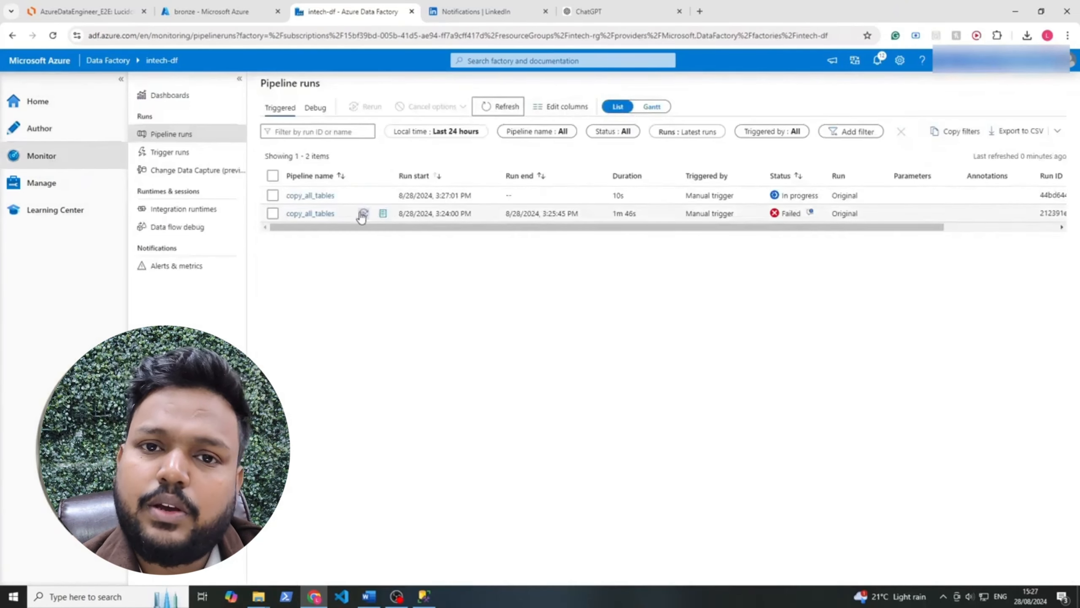
Open the activity runs of the newest copy_all_tables pipeline run and check the status of Lookup1
left_click(310, 197)
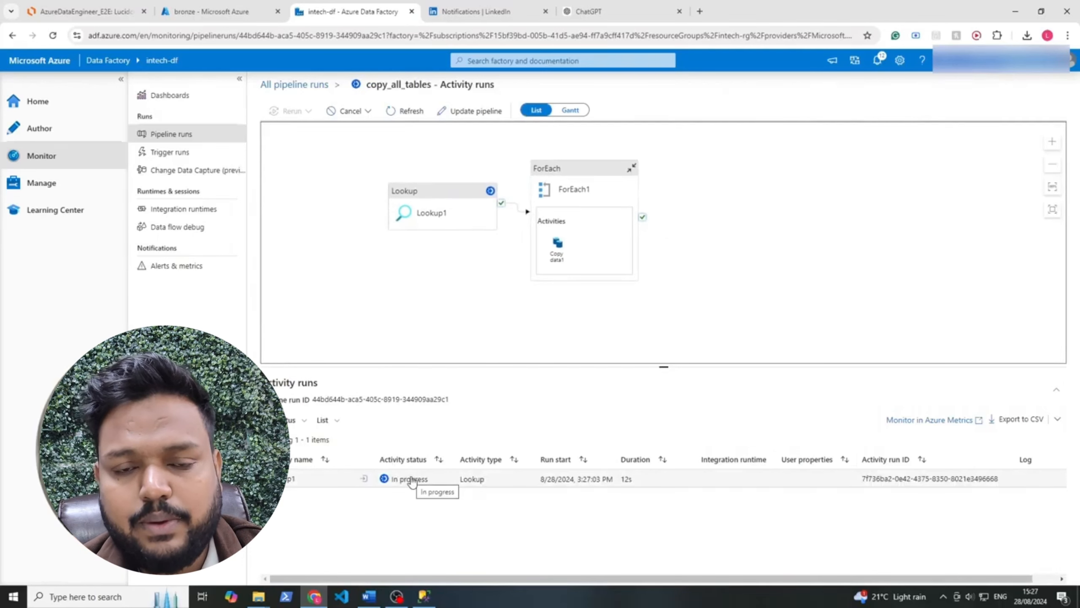
left_click(192, 226)
left_click(183, 209)
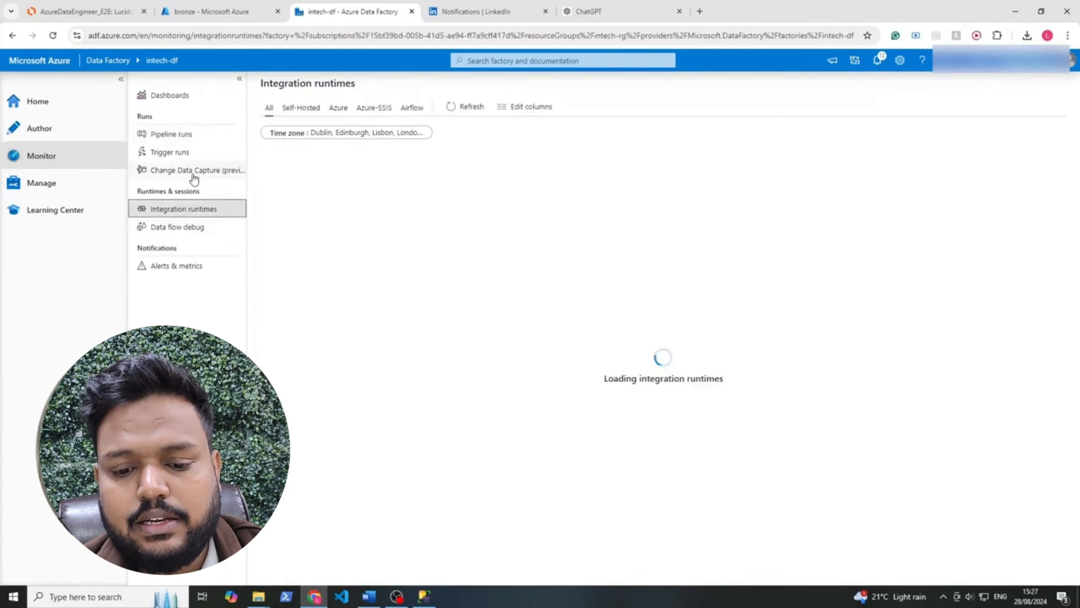
left_click(194, 171)
left_click(193, 152)
Switch to the bronze container in the Azure portal, inspect the SalesLT and Address folders, and refresh the SalesLT listing
left_click(212, 11)
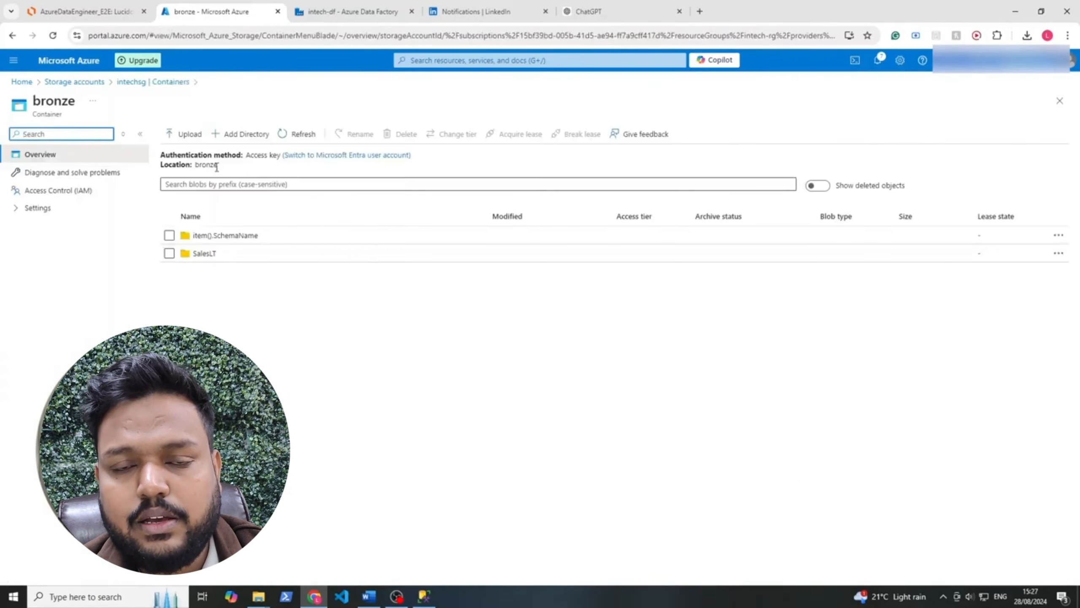
left_click(206, 254)
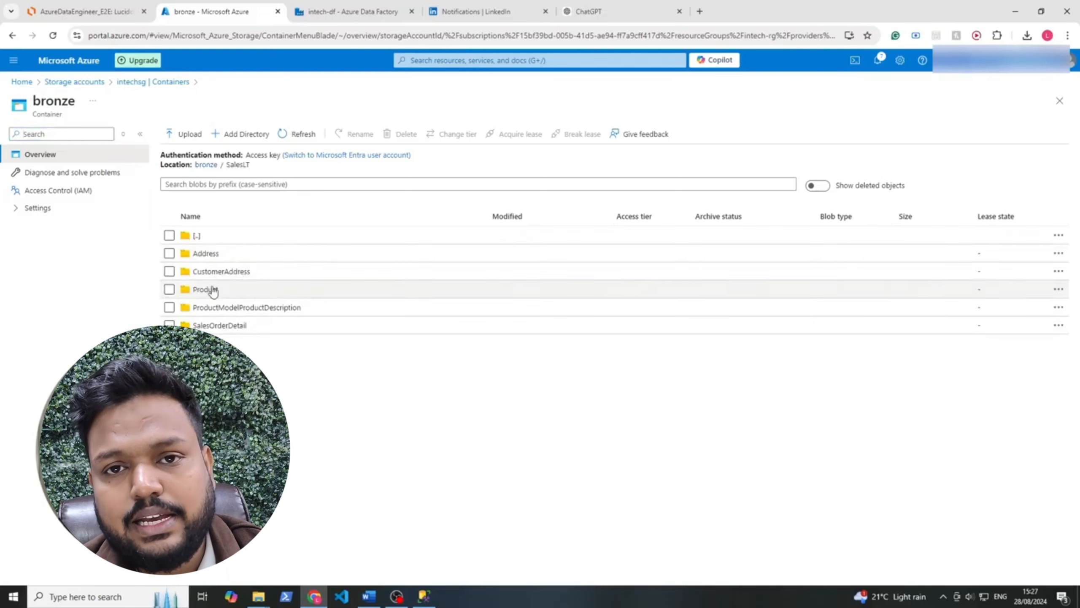
left_click(215, 254)
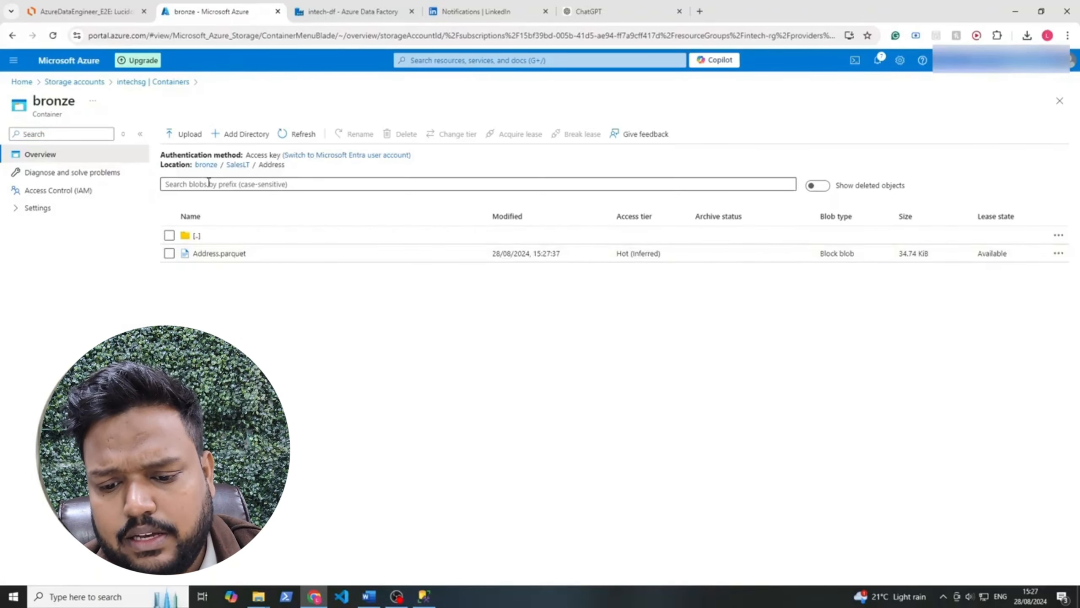
left_click(187, 236)
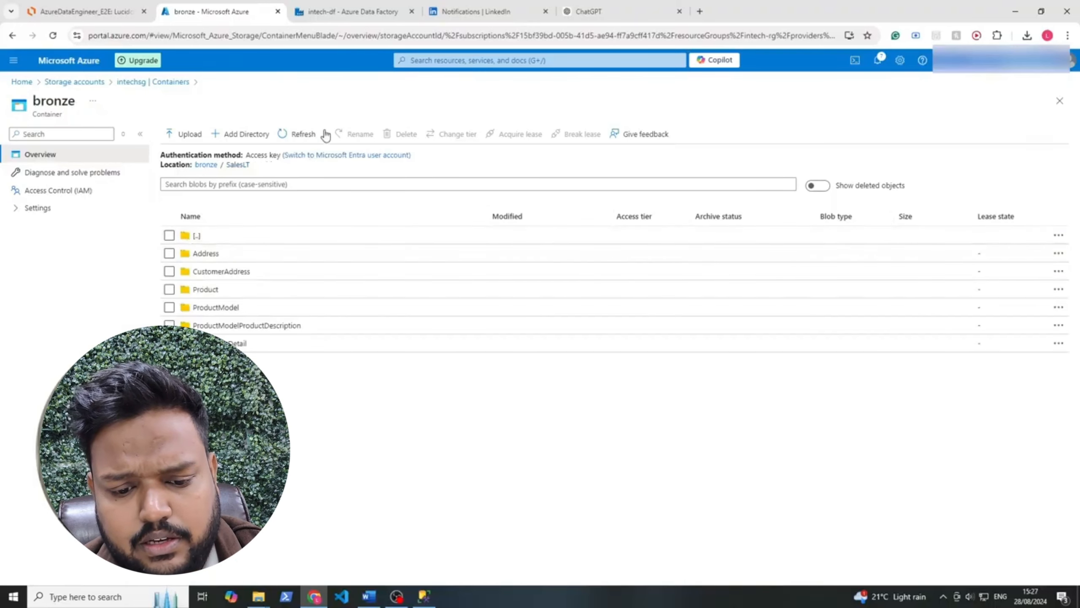
left_click(298, 134)
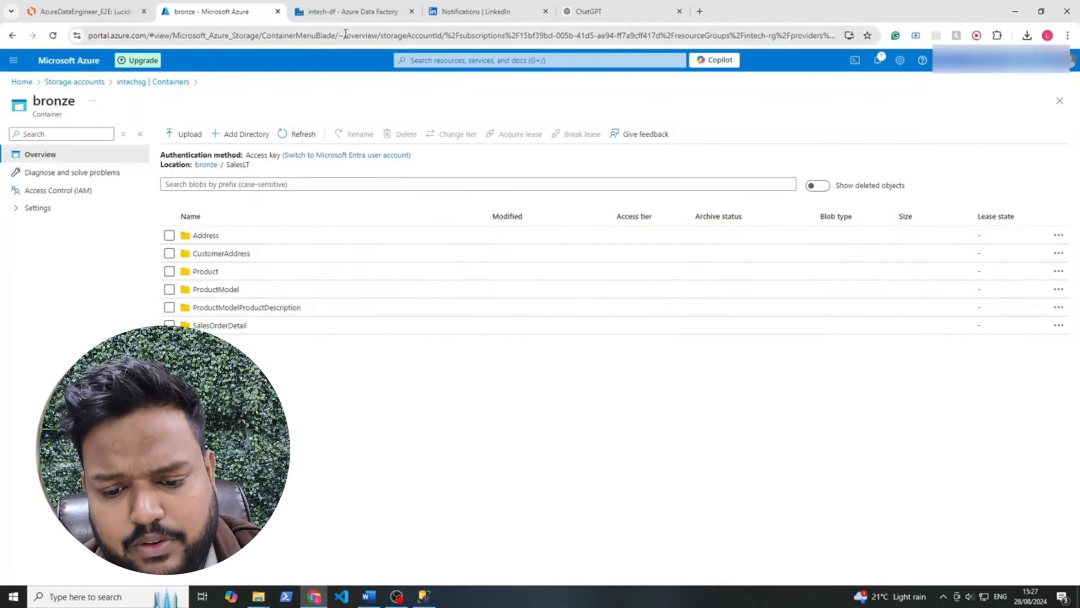
Follow the run's Copy data1 statuses in Data Factory by refreshing the activity runs, rechecking the SalesLT folders in the bronze container in between
left_click(353, 13)
scroll(410, 496, "down", 1)
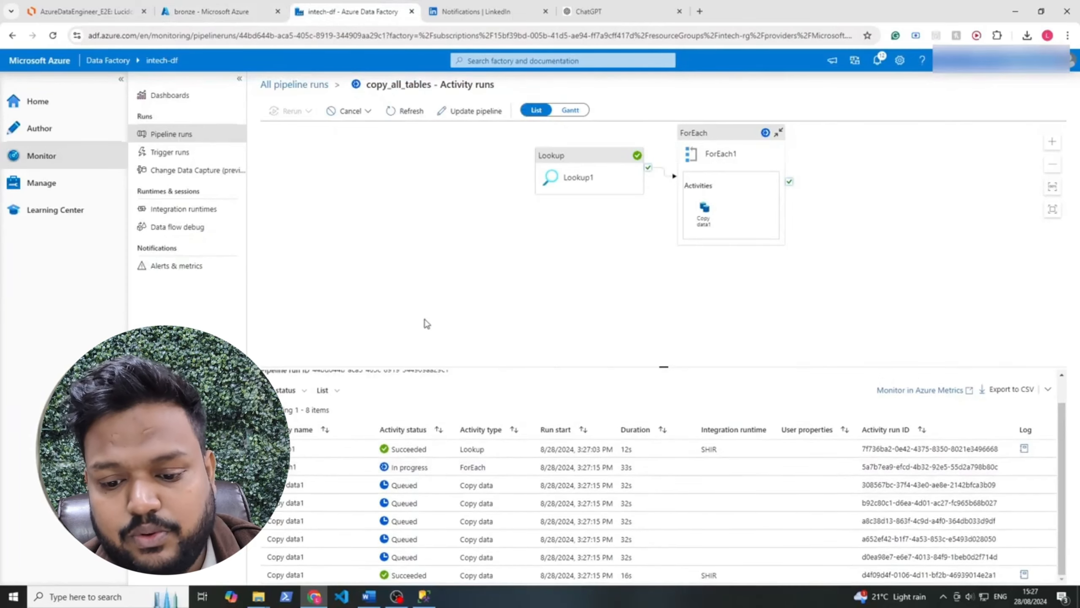
left_click(411, 111)
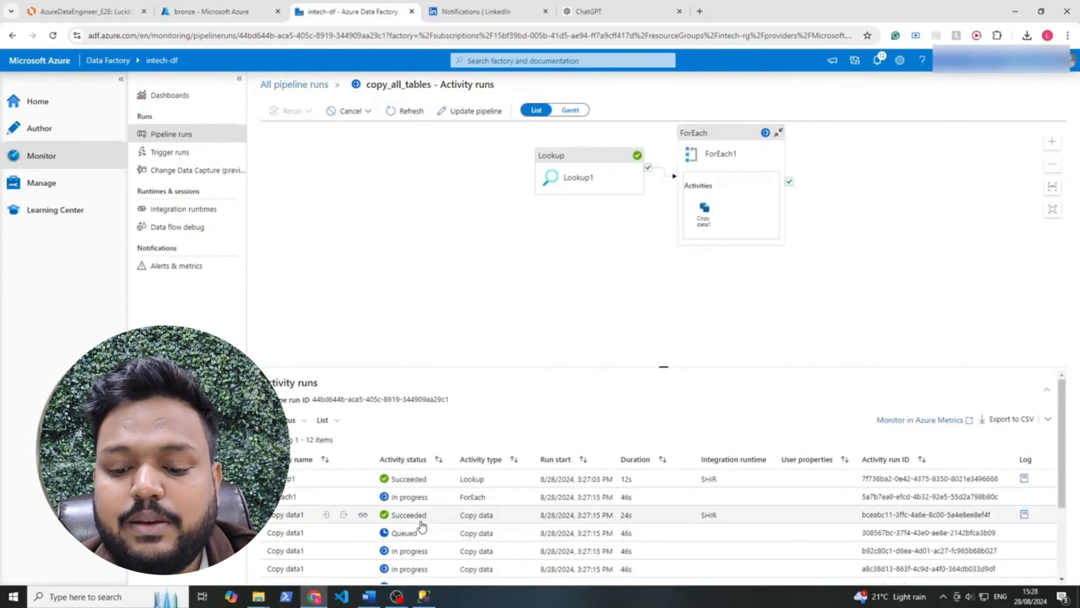
scroll(413, 536, "down", 3)
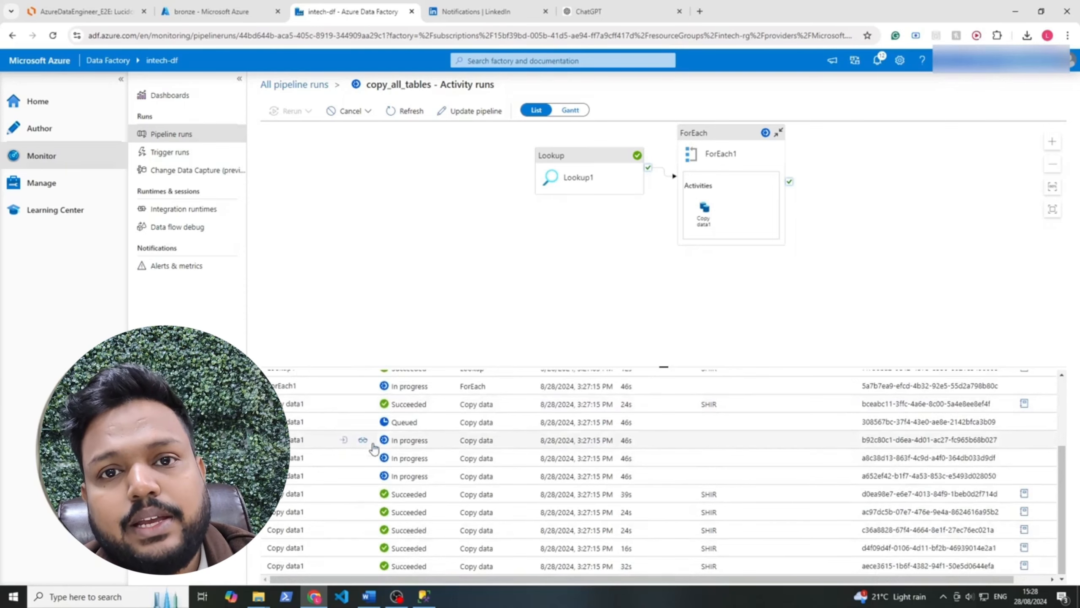
left_click(238, 12)
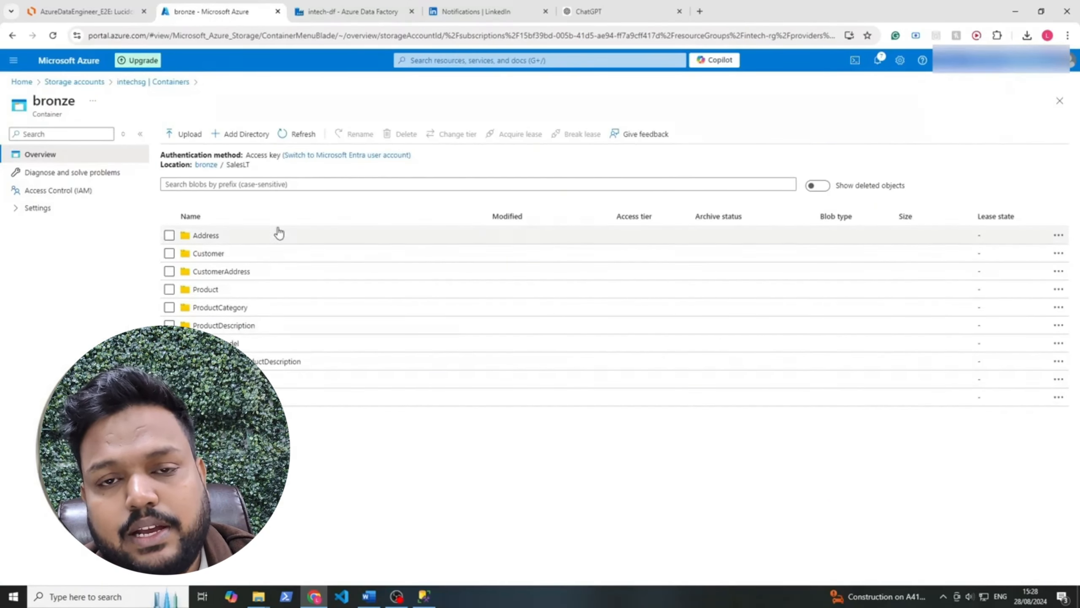
left_click(350, 11)
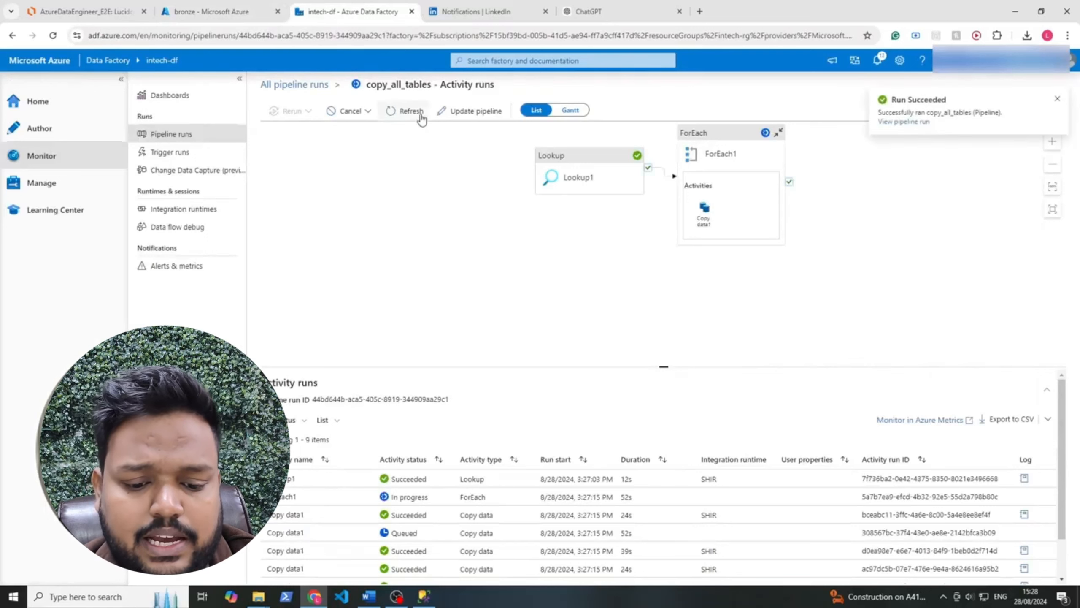
left_click(421, 118)
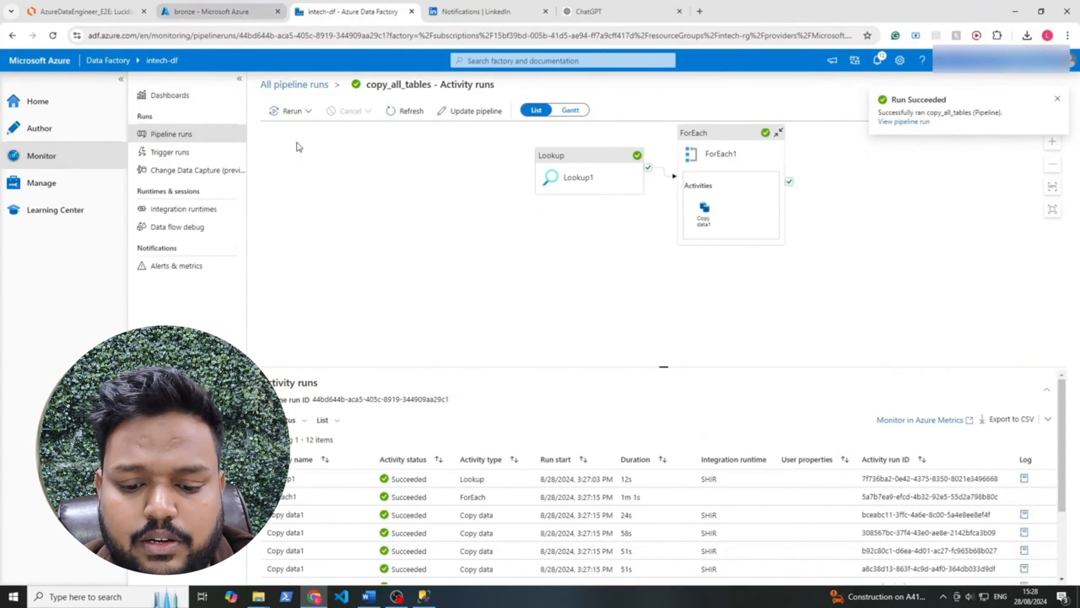
Return to the pipeline runs list and reopen the copy_all_tables pipeline for authoring to review its activities
left_click(147, 135)
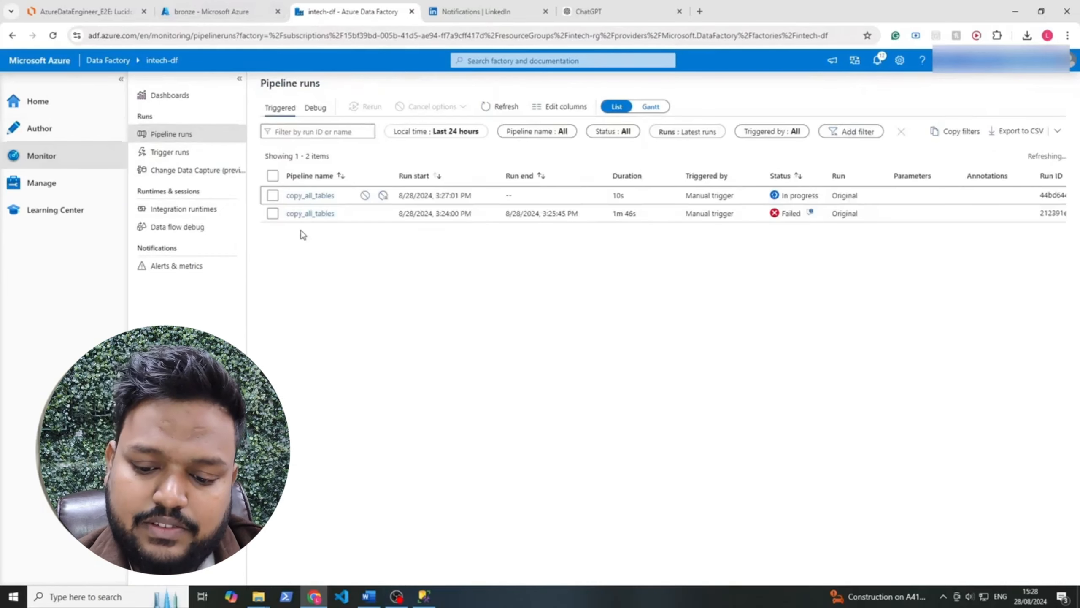
left_click(65, 128)
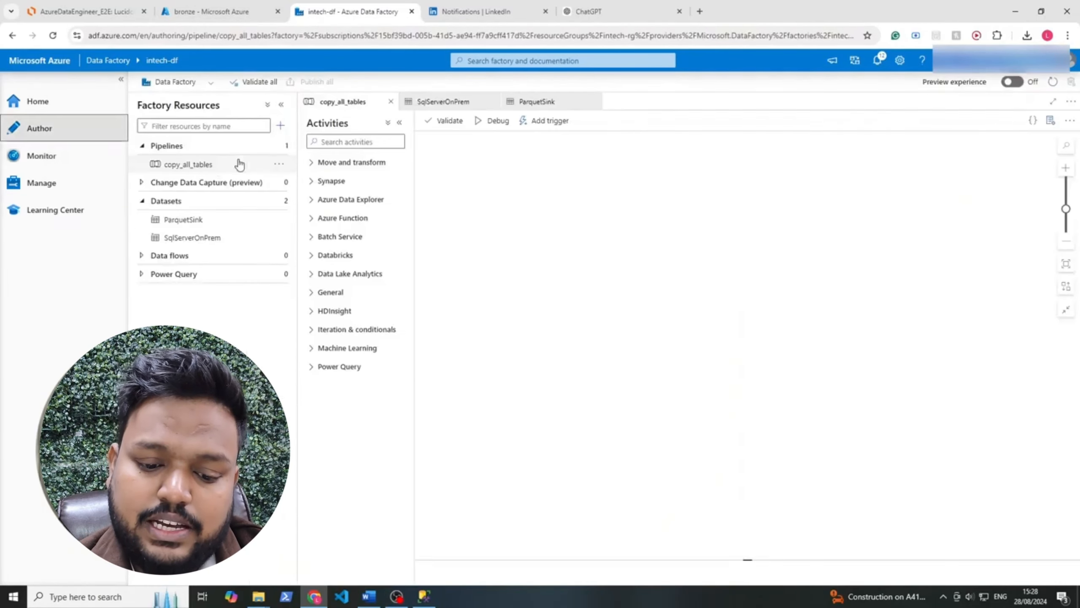
left_click(239, 165)
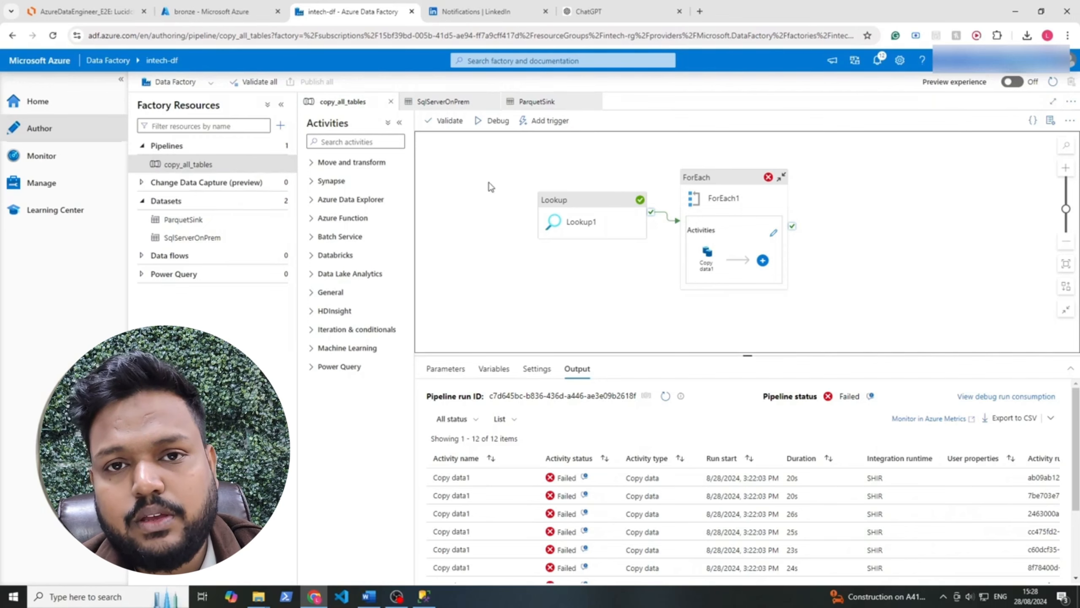
Switch to the bronze container in the Azure portal, refresh the SalesLT folder listing, and bring up the AzureDataEngineer_E2E diagram
left_click(246, 26)
left_click(299, 134)
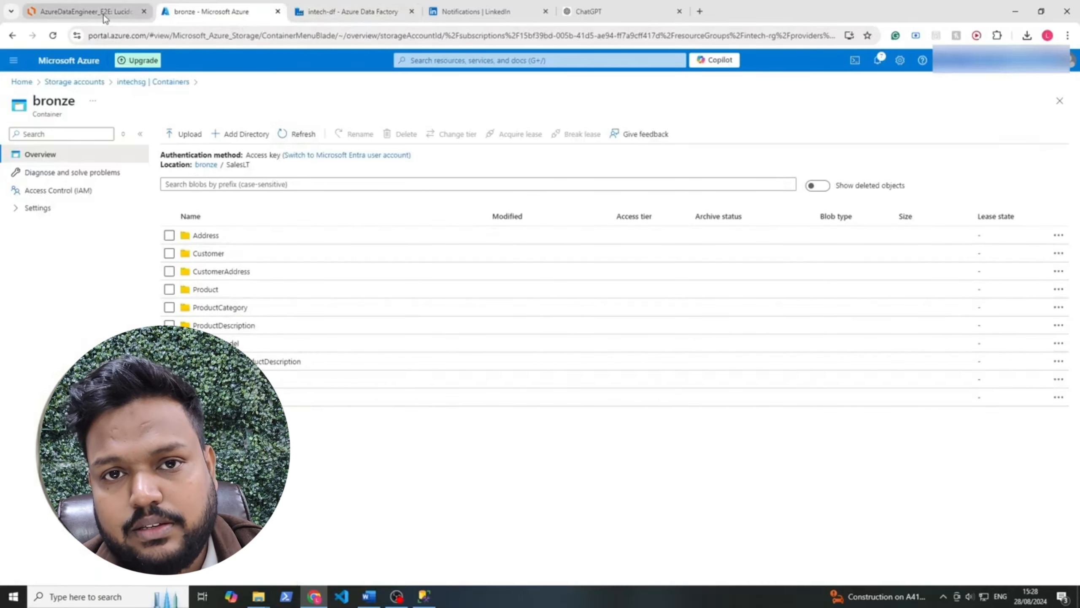
left_click(121, 16)
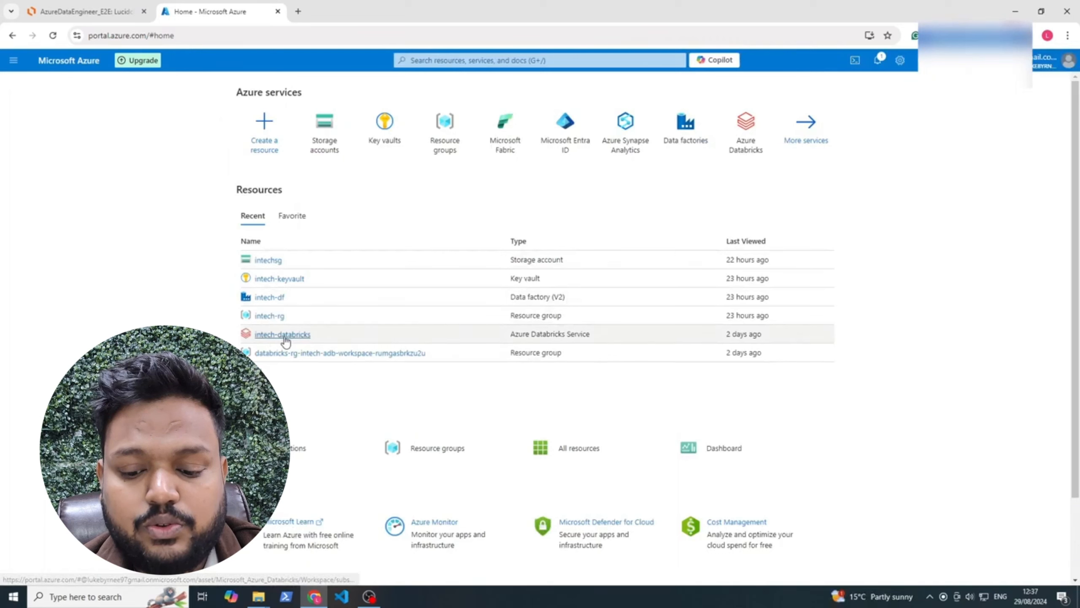
Open the intech-databricks service in the intech-rg resource group from the Azure portal home and launch its Databricks workspace
left_click(453, 145)
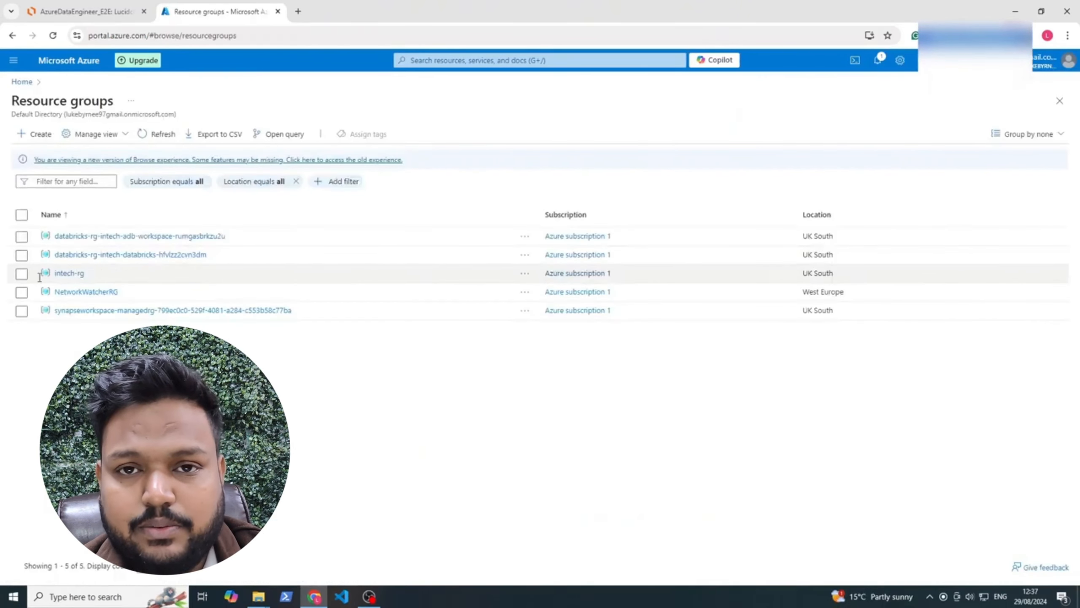
left_click(69, 273)
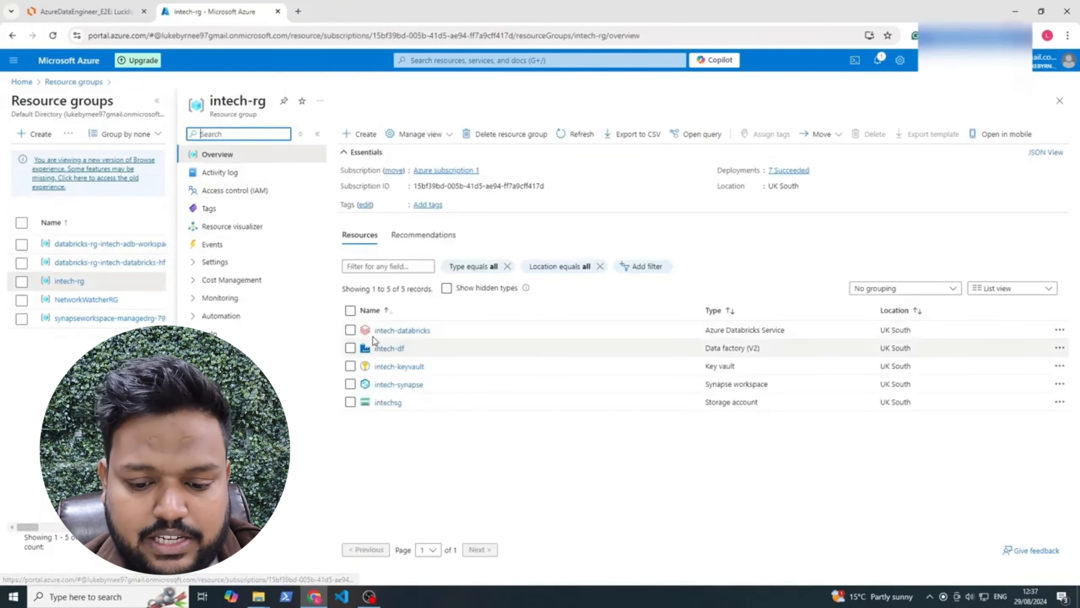
left_click(380, 331)
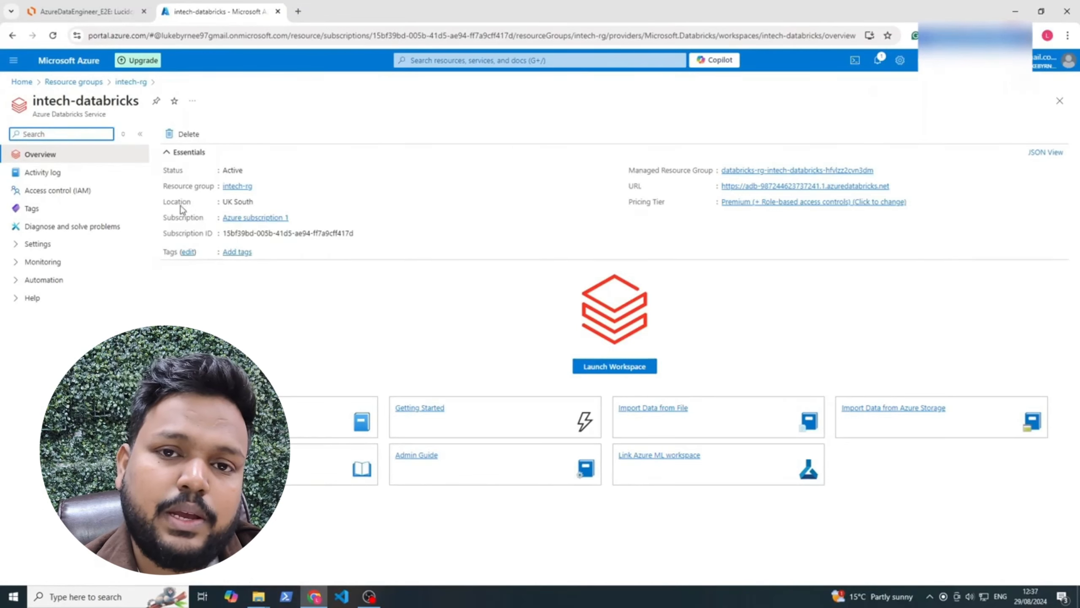
left_click(639, 373)
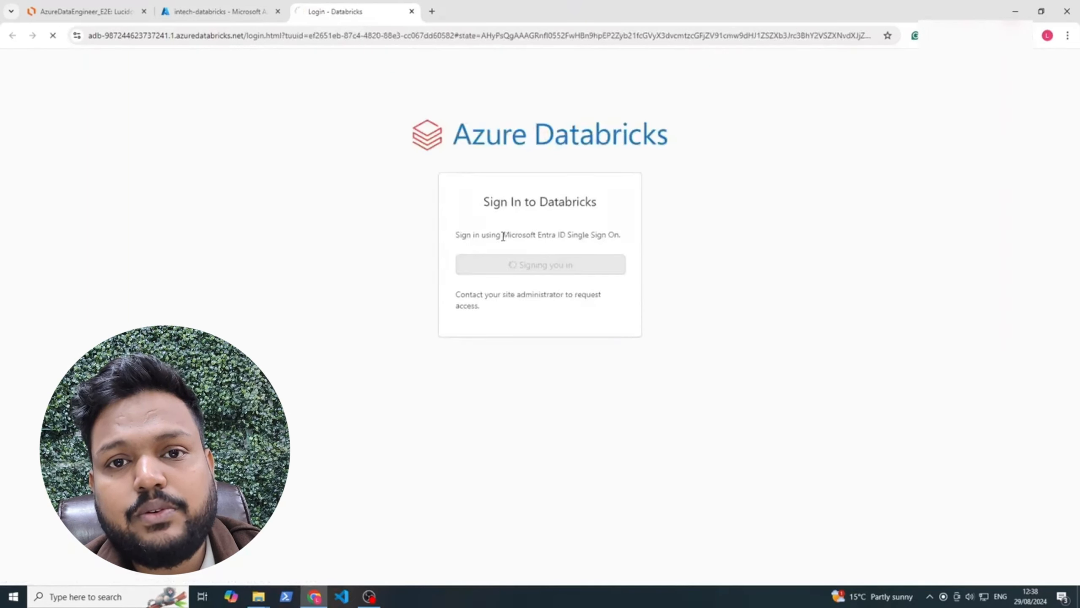
left_click_drag(501, 235, 566, 238)
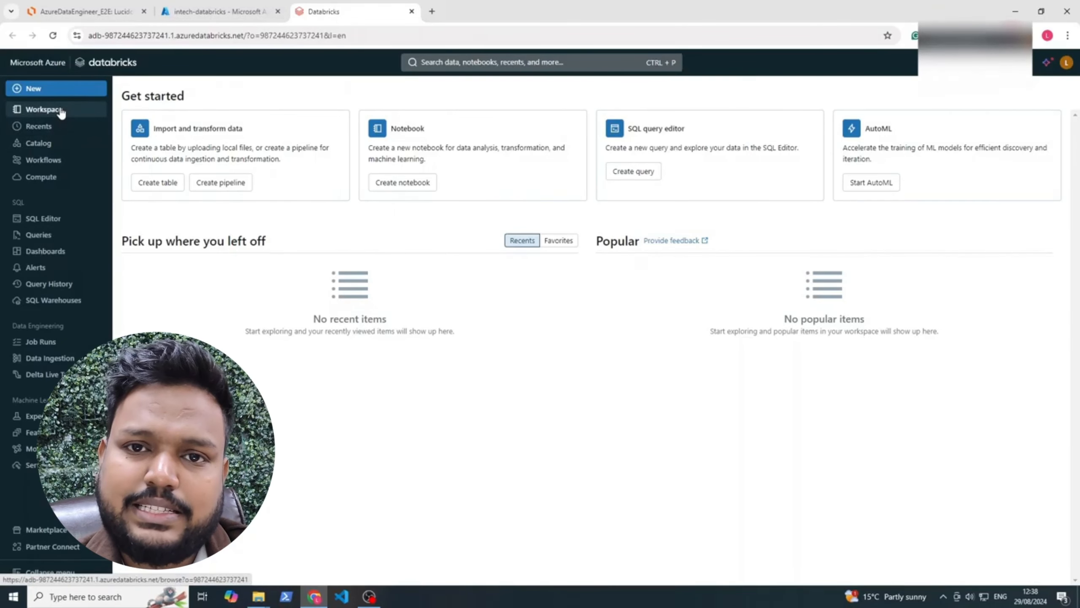
Look at the workspace's home folder and start configuring a new all-purpose compute
left_click(43, 110)
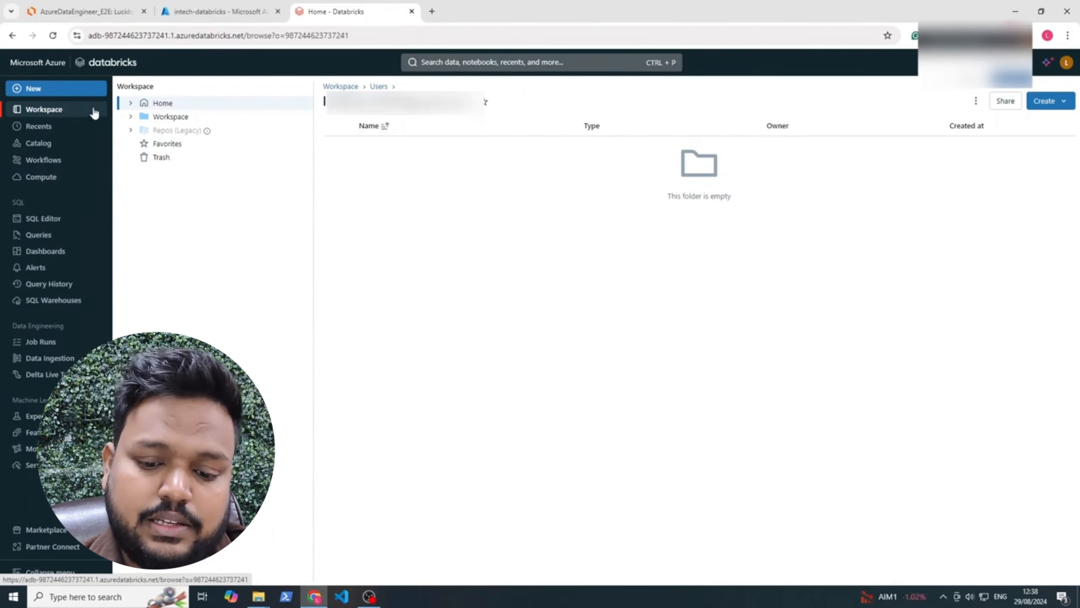
left_click(76, 184)
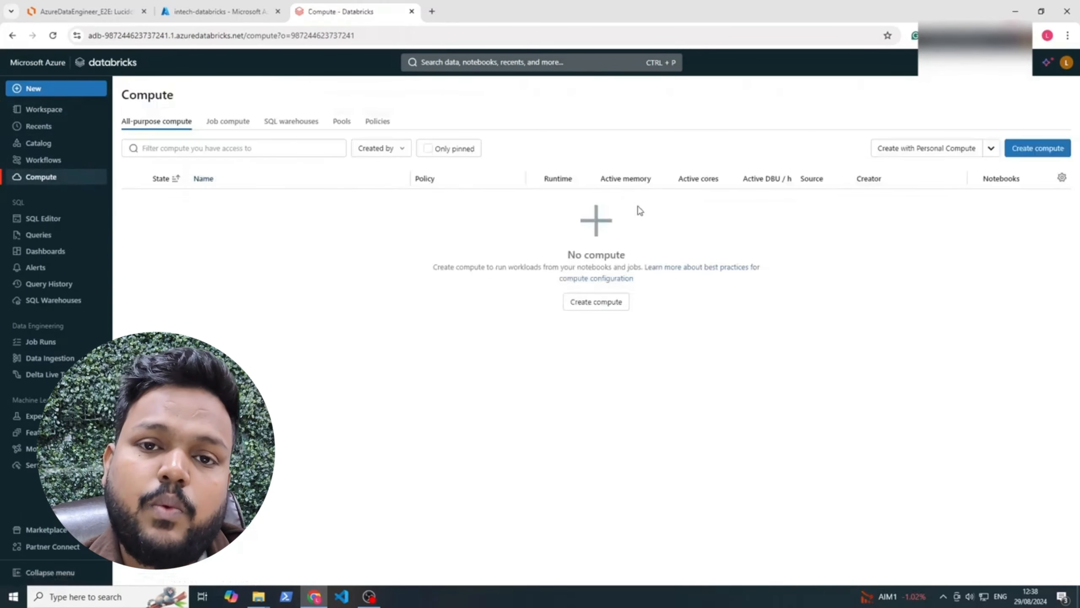
left_click(1031, 149)
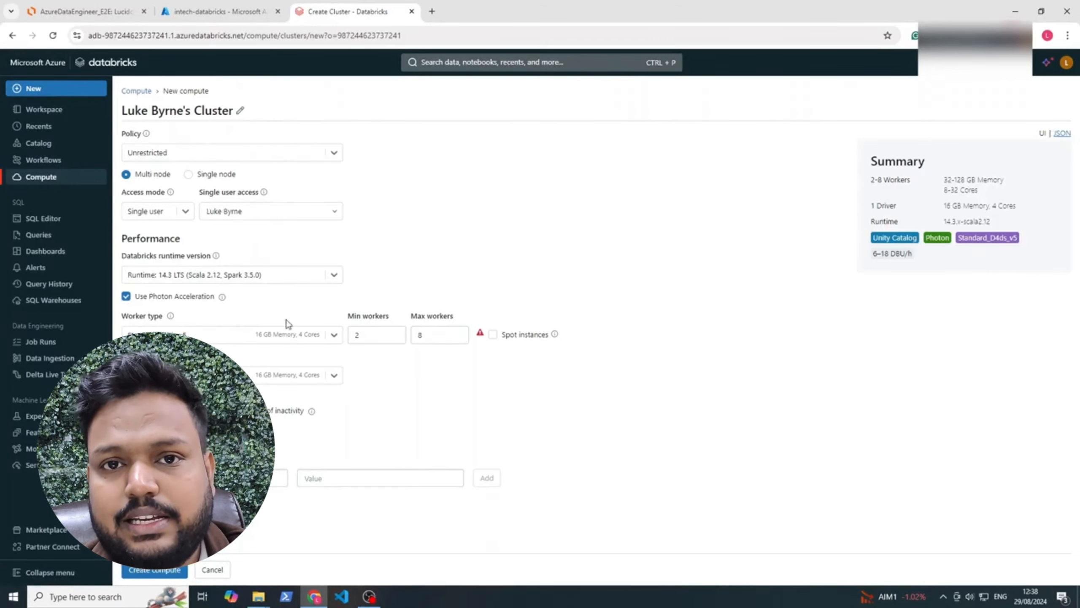